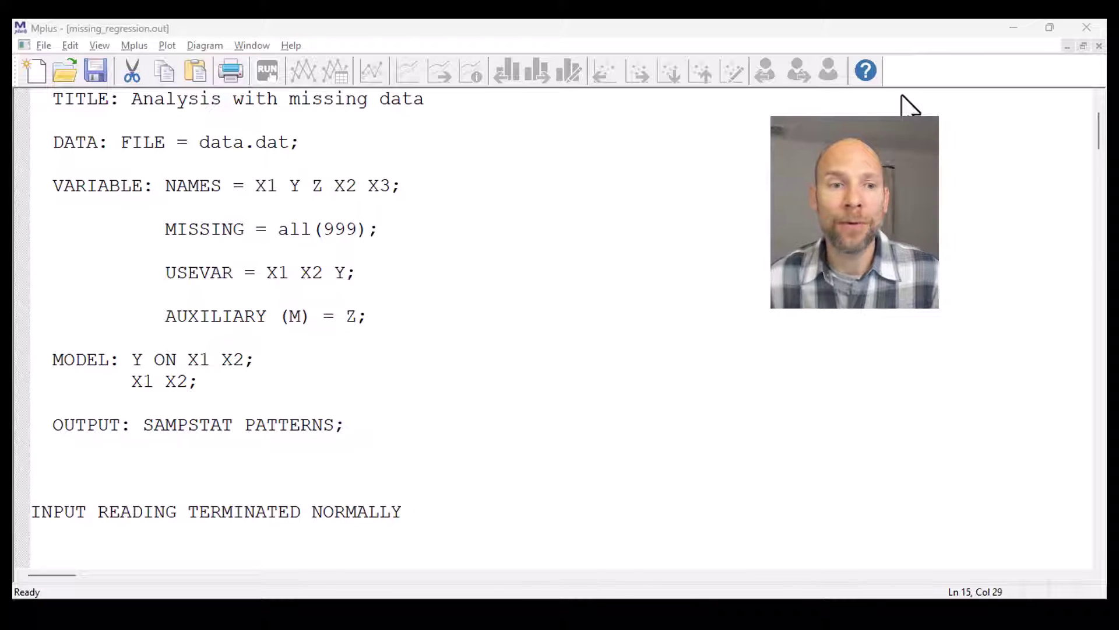
# Review the input's MISSING = all(999) setting and the MODEL statements Y ON X1 X2 and X1 X2, highlighting each.
pyautogui.moveTo(134, 361); pyautogui.dragTo(262, 369)
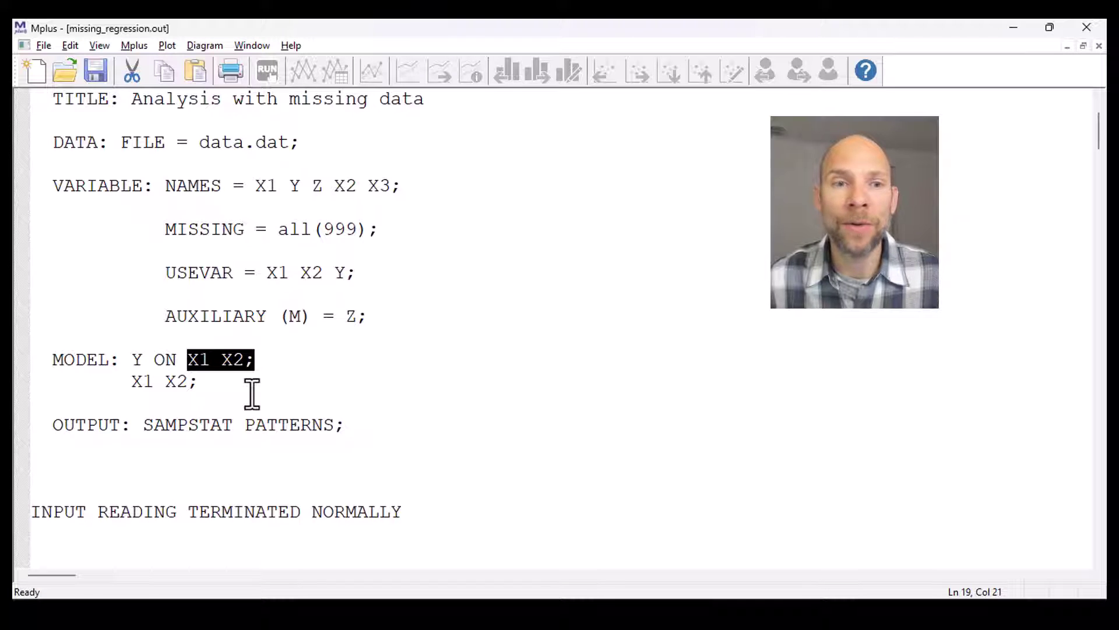
pyautogui.moveTo(165, 231); pyautogui.dragTo(389, 238)
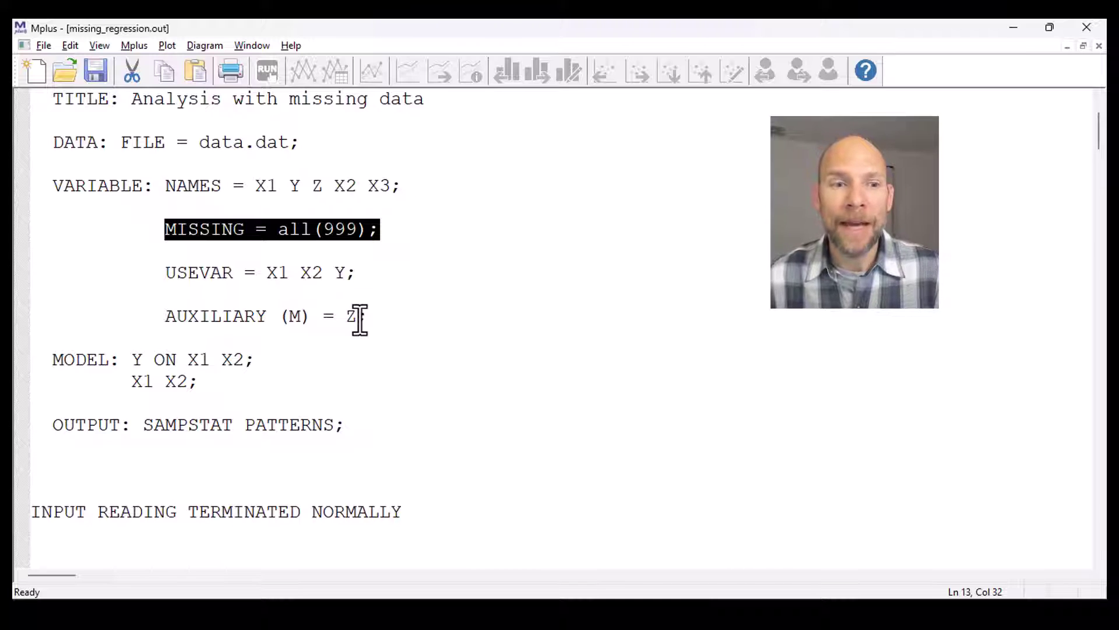
pyautogui.moveTo(133, 359); pyautogui.dragTo(262, 364)
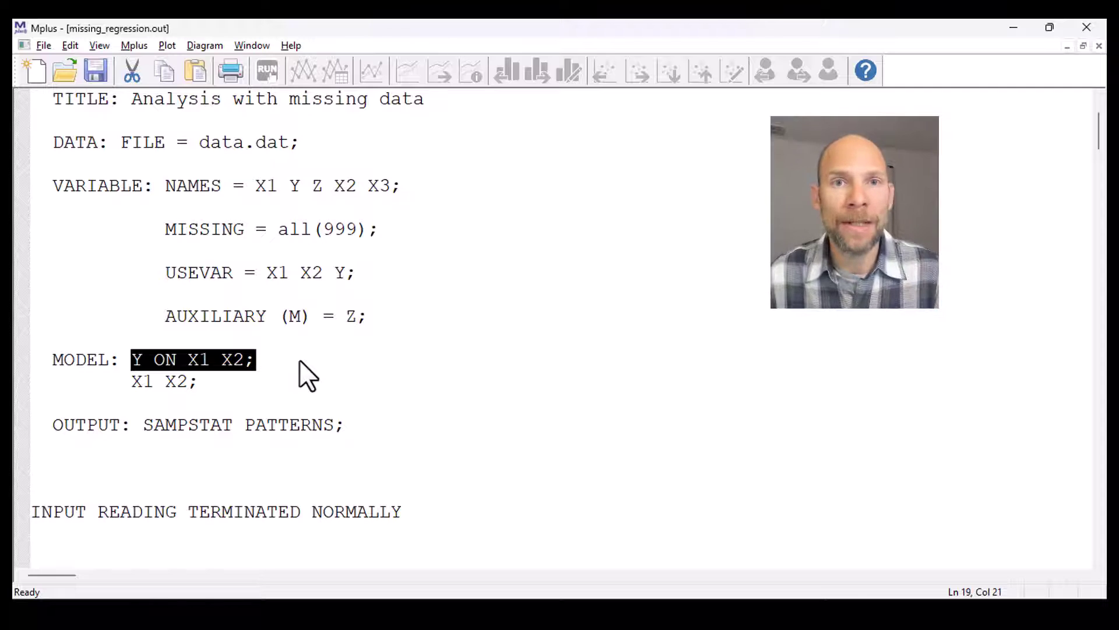
pyautogui.moveTo(120, 384); pyautogui.dragTo(210, 389)
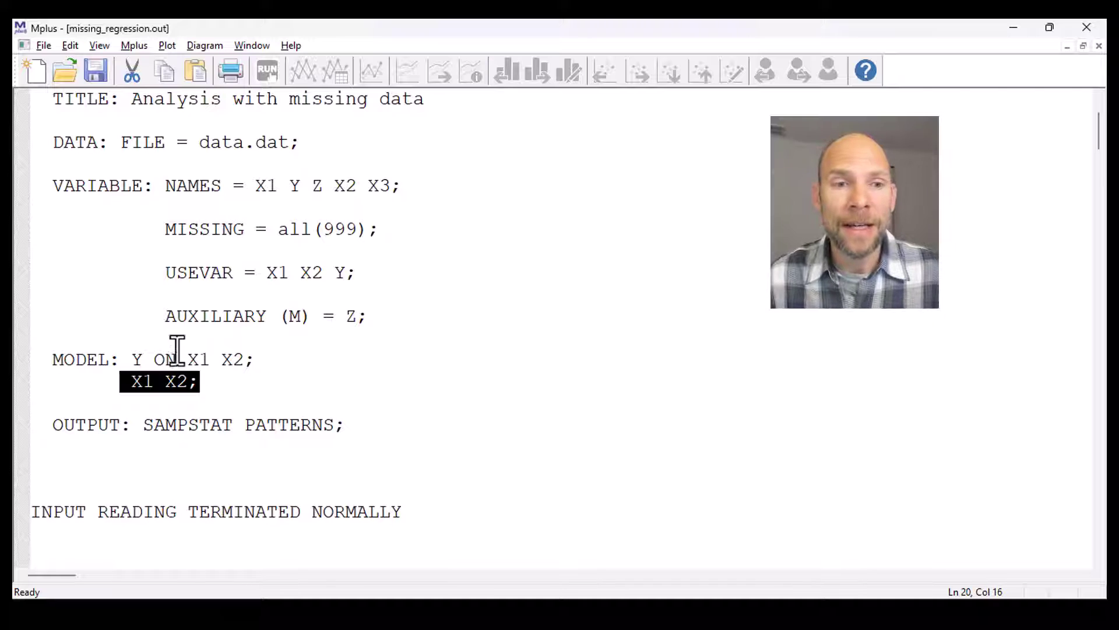
# Highlight the AUXILIARY (M) = Z statement and the PATTERNS option of the OUTPUT command to examine them.
pyautogui.moveTo(64, 314); pyautogui.dragTo(393, 312)
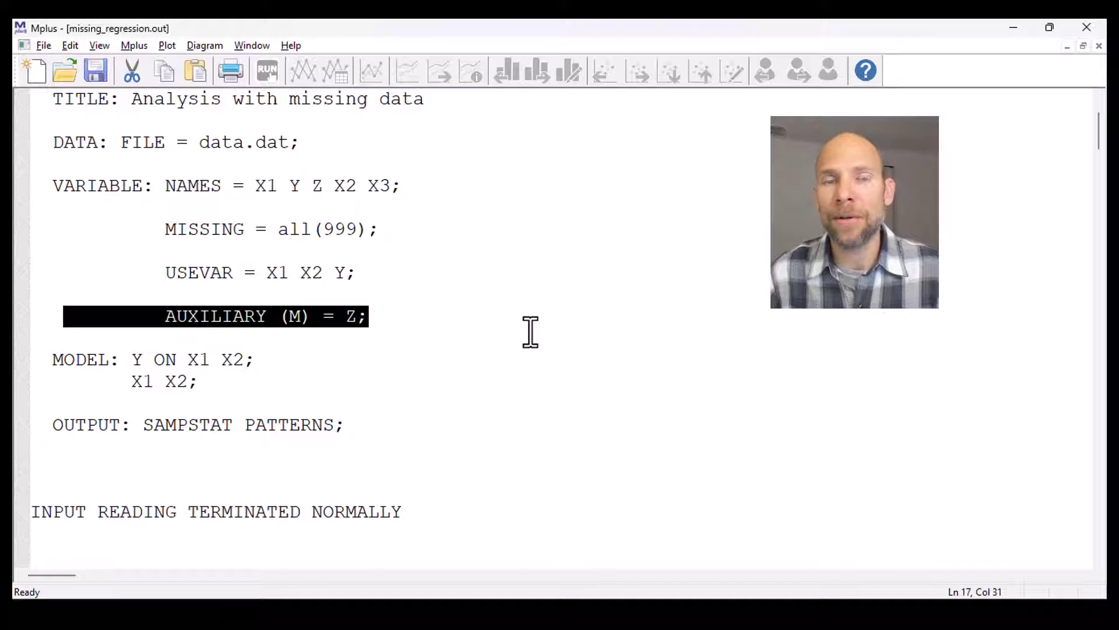
pyautogui.click(348, 316)
pyautogui.moveTo(348, 316); pyautogui.dragTo(354, 317)
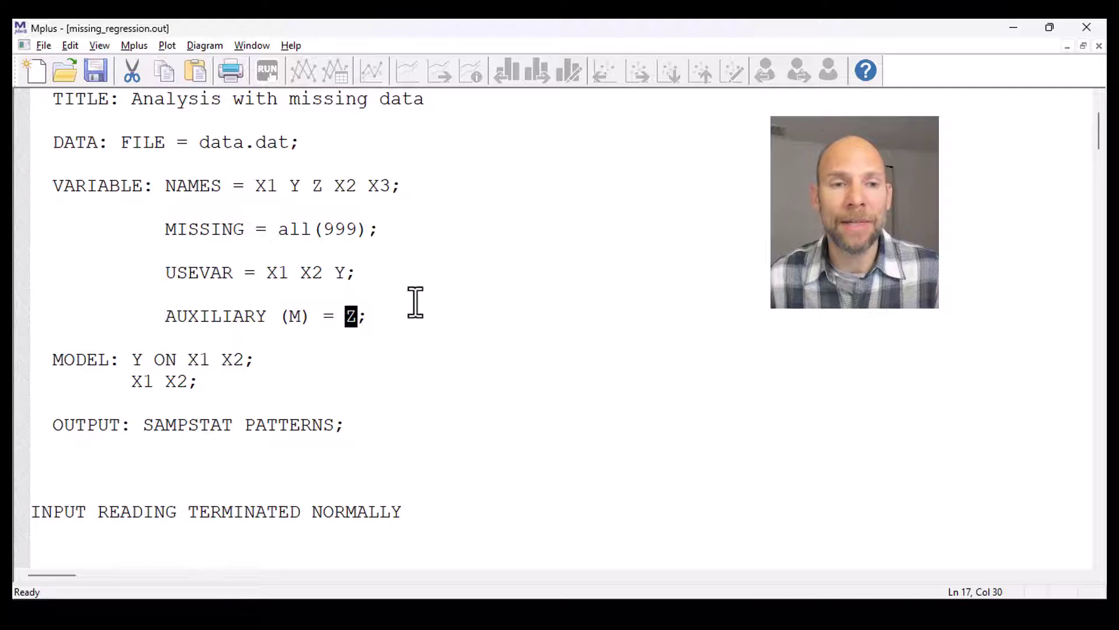
pyautogui.moveTo(170, 318); pyautogui.dragTo(380, 318)
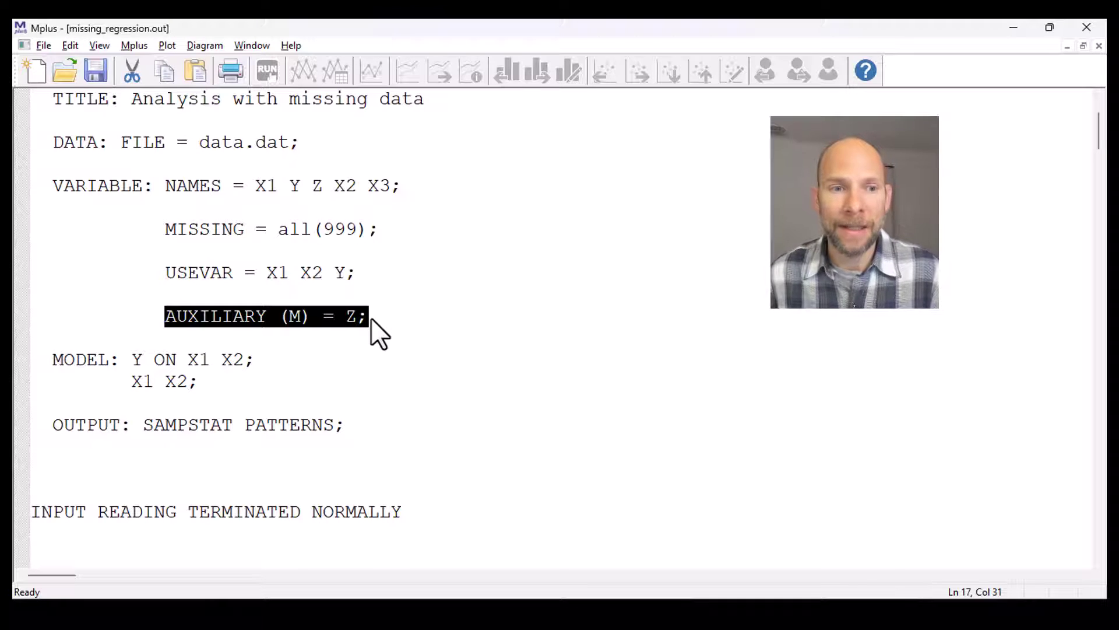
pyautogui.moveTo(245, 431); pyautogui.dragTo(334, 432)
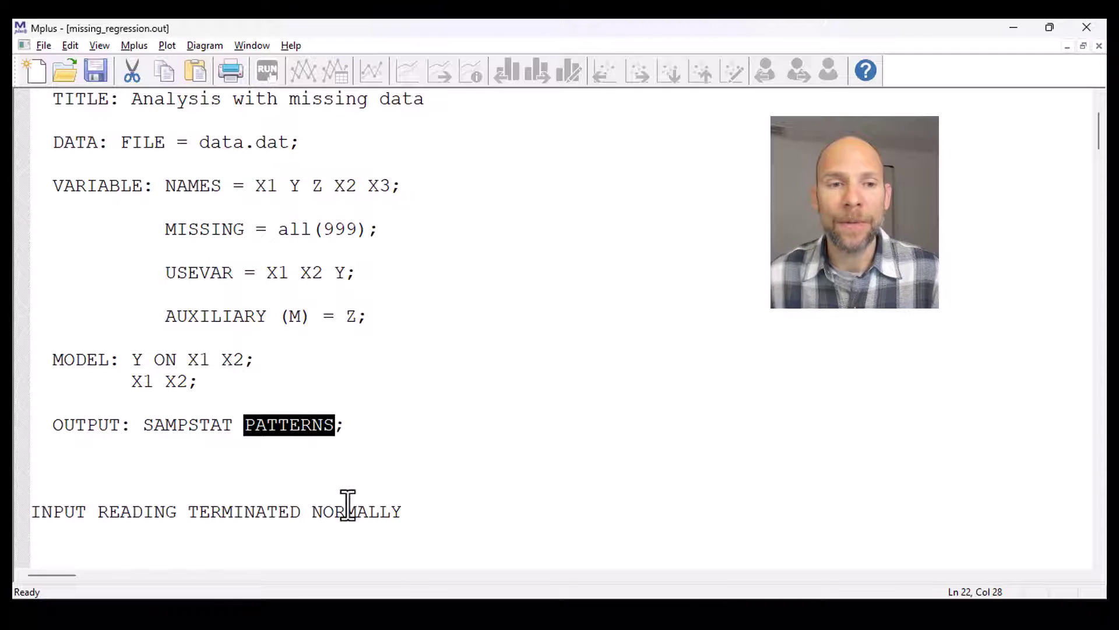
# Examine the summary of analysis for the number of observations and the observed dependent, independent and auxiliary variables.
pyautogui.scroll(-1, 340, 365)
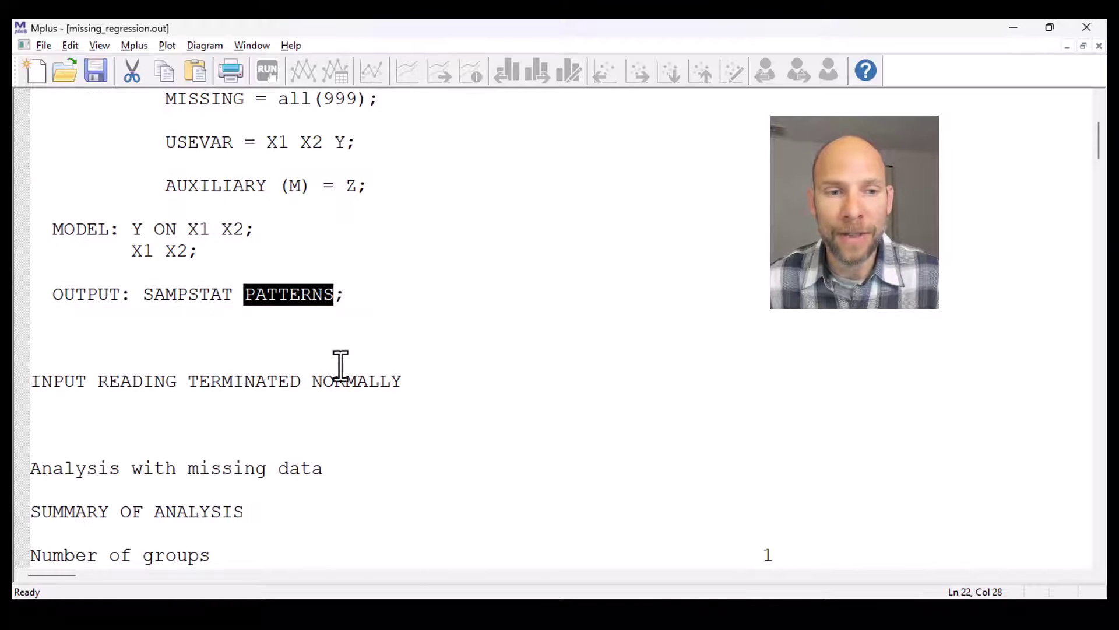
pyautogui.scroll(-2, 340, 365)
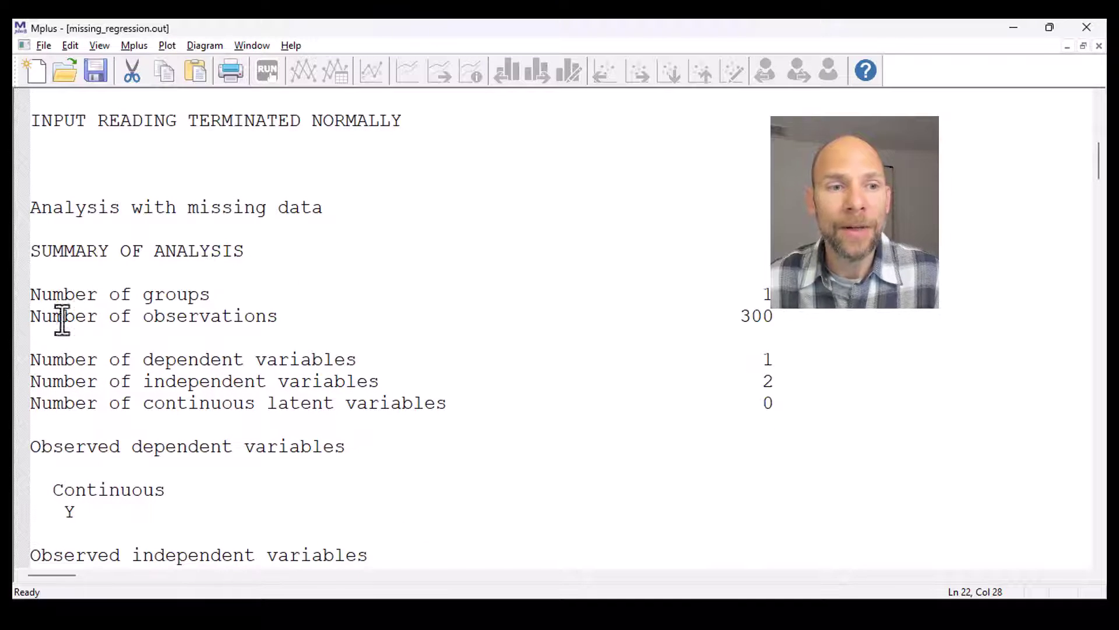
pyautogui.moveTo(32, 315); pyautogui.dragTo(802, 325)
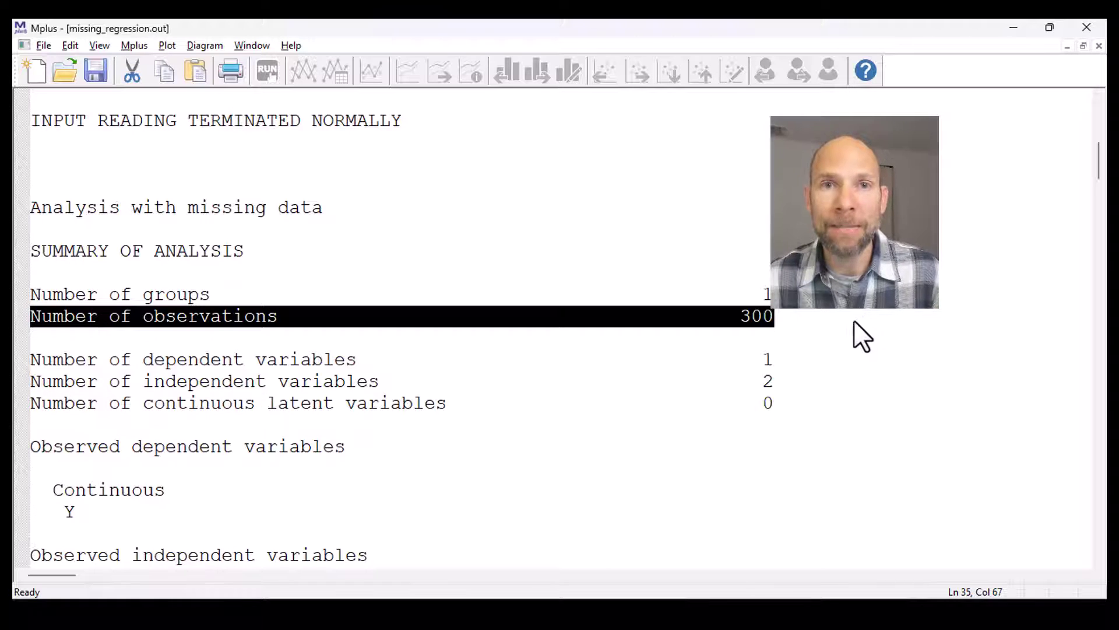
pyautogui.scroll(-2, 650, 257)
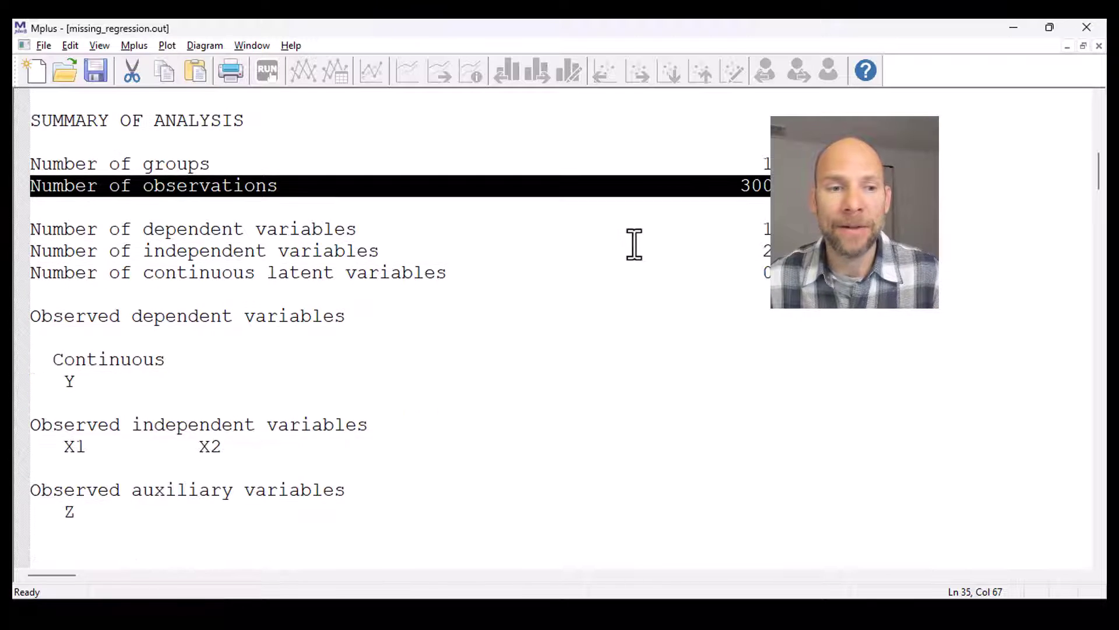
pyautogui.scroll(-2, 635, 244)
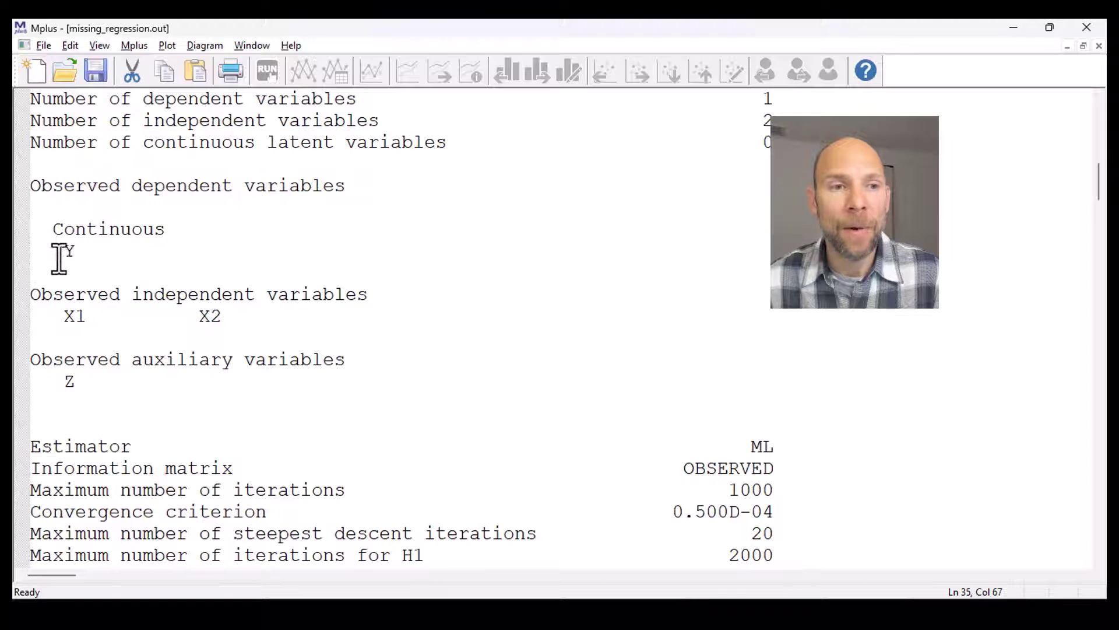
pyautogui.moveTo(53, 230); pyautogui.dragTo(100, 250)
pyautogui.moveTo(132, 186); pyautogui.dragTo(405, 255)
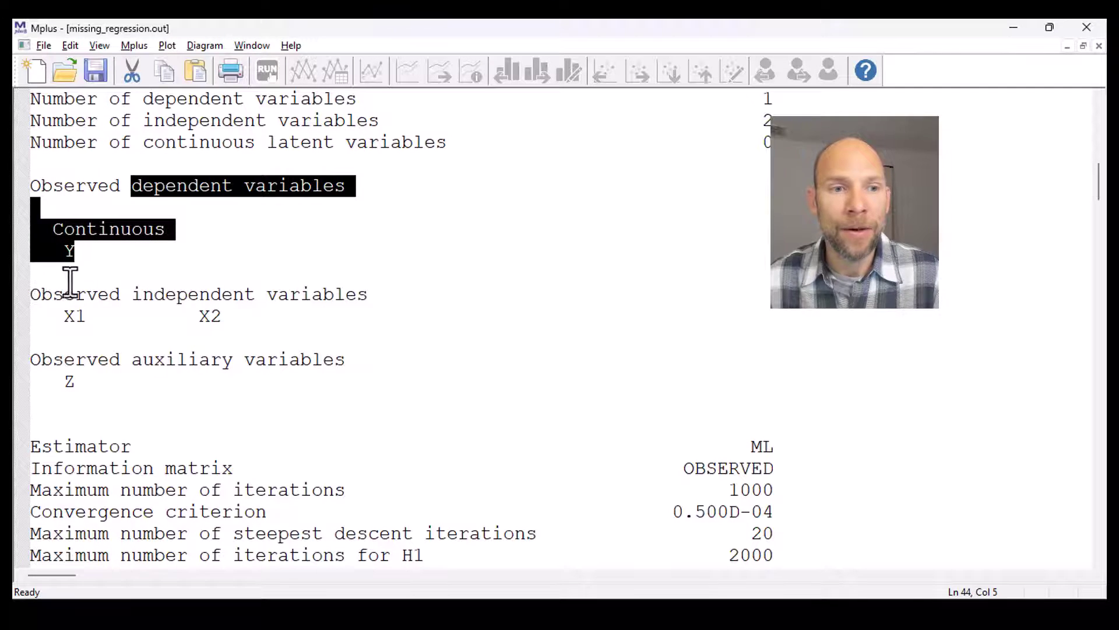
pyautogui.moveTo(32, 295); pyautogui.dragTo(272, 317)
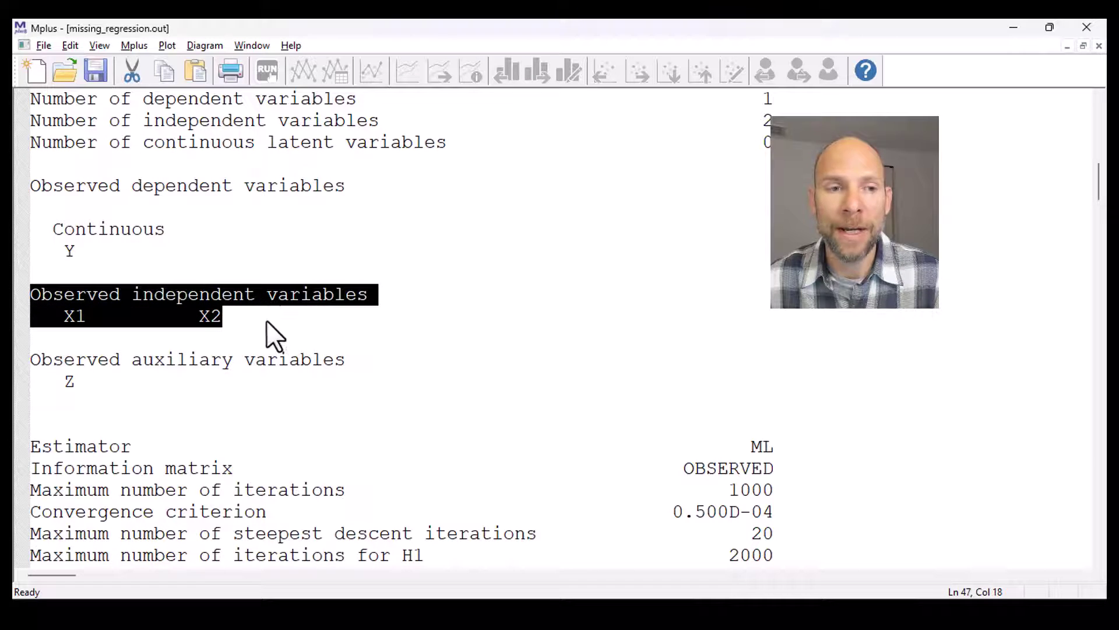
pyautogui.moveTo(31, 358); pyautogui.dragTo(85, 382)
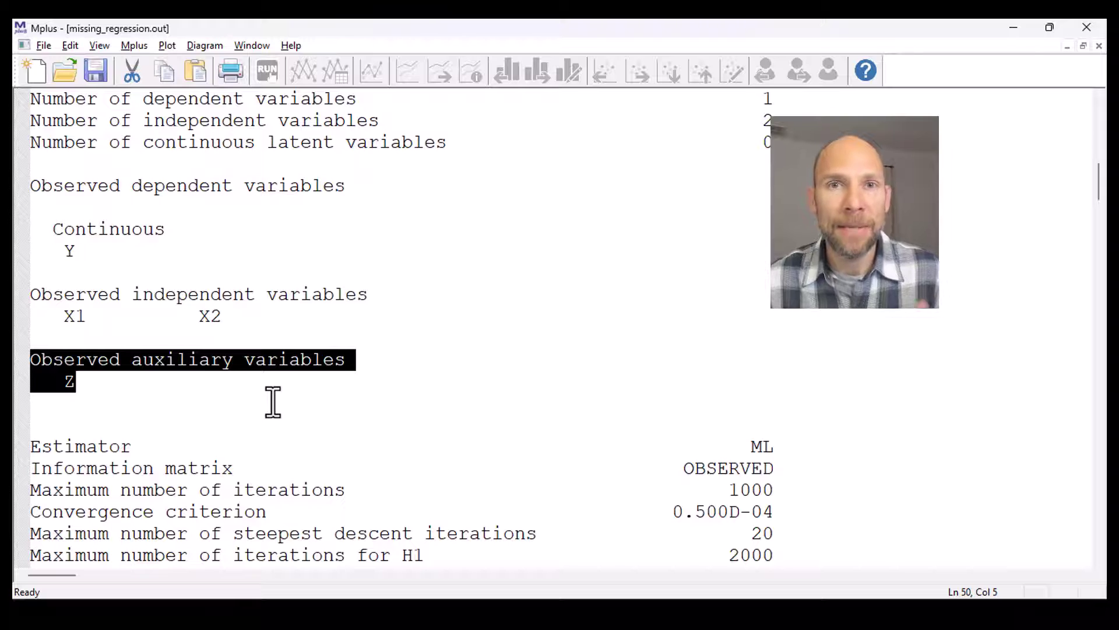
# Examine the number of missing data patterns, the meaning of x, and the first pattern with its frequency.
pyautogui.scroll(-4, 275, 390)
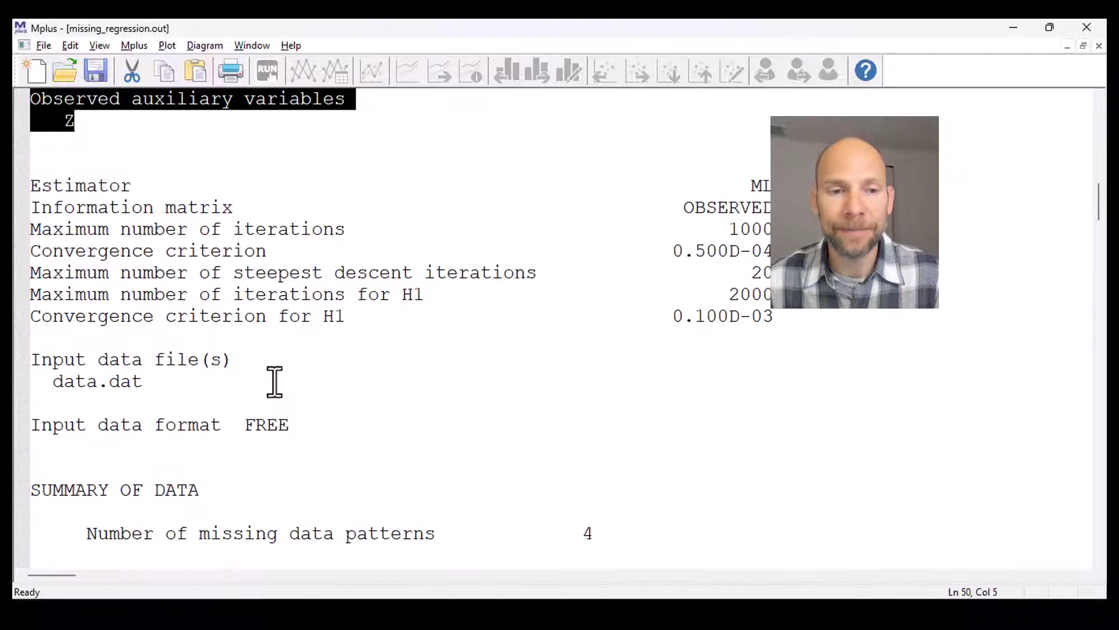
pyautogui.scroll(-4, 274, 379)
pyautogui.scroll(-2, 272, 372)
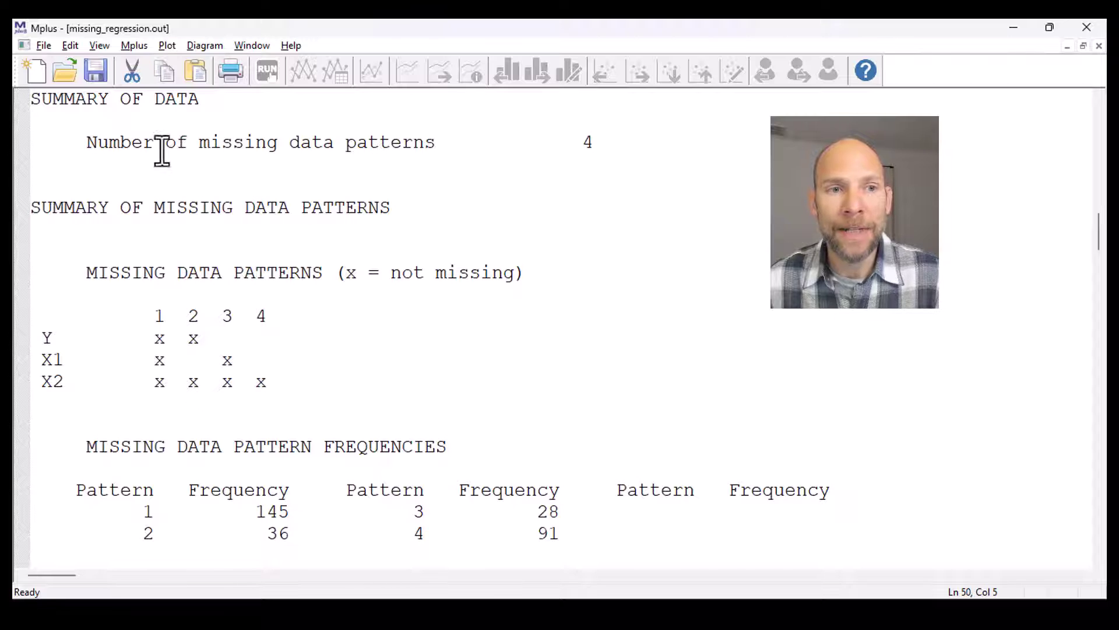
pyautogui.moveTo(88, 142); pyautogui.dragTo(670, 155)
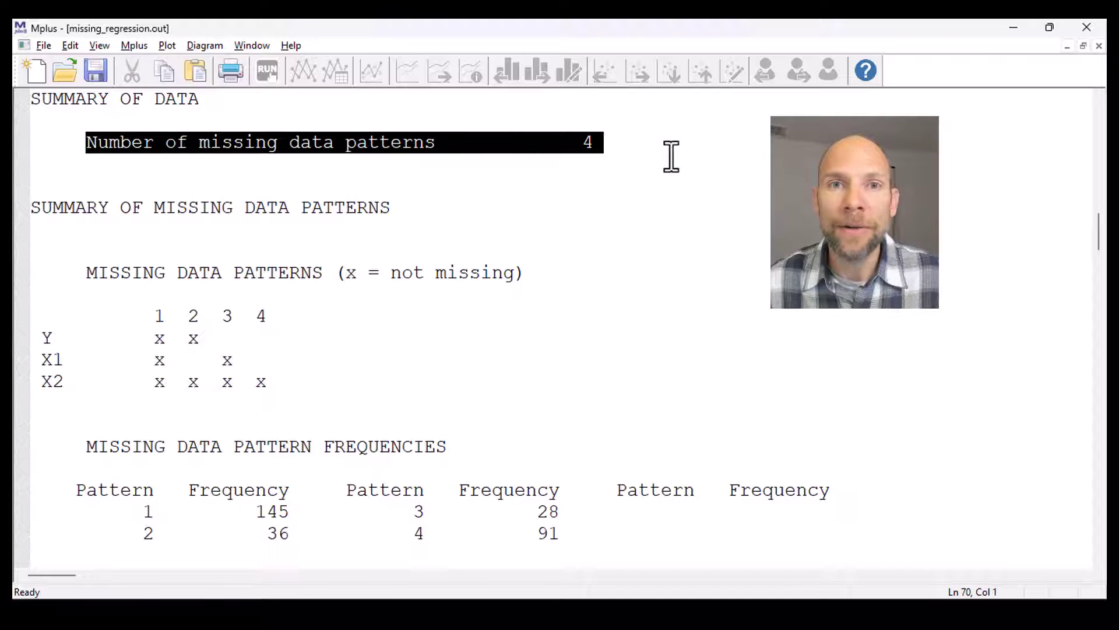
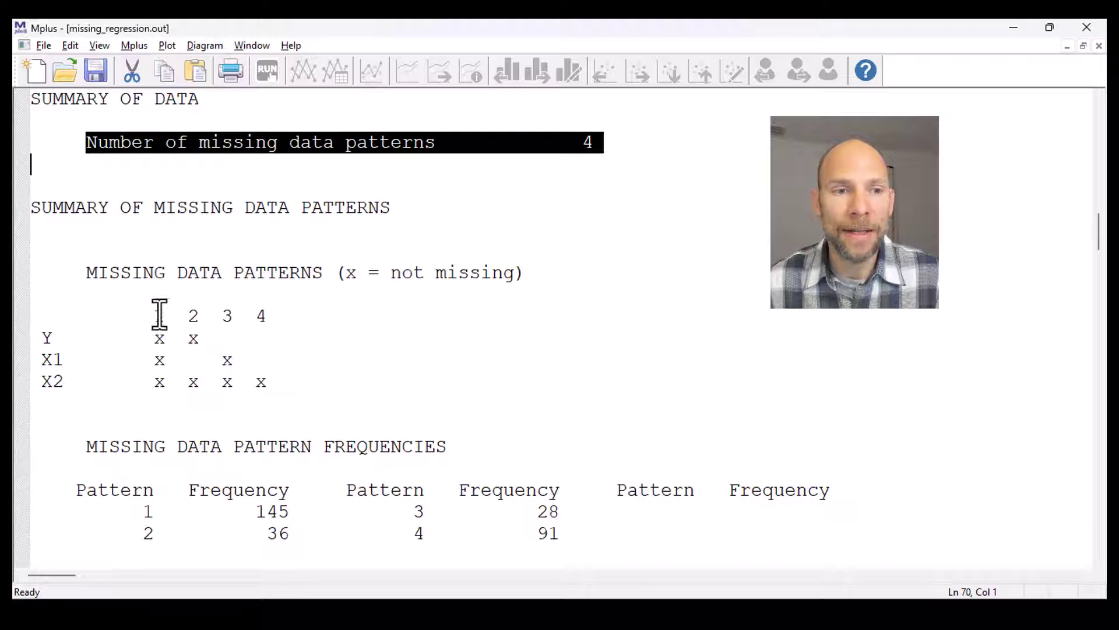
pyautogui.moveTo(155, 315); pyautogui.dragTo(168, 315)
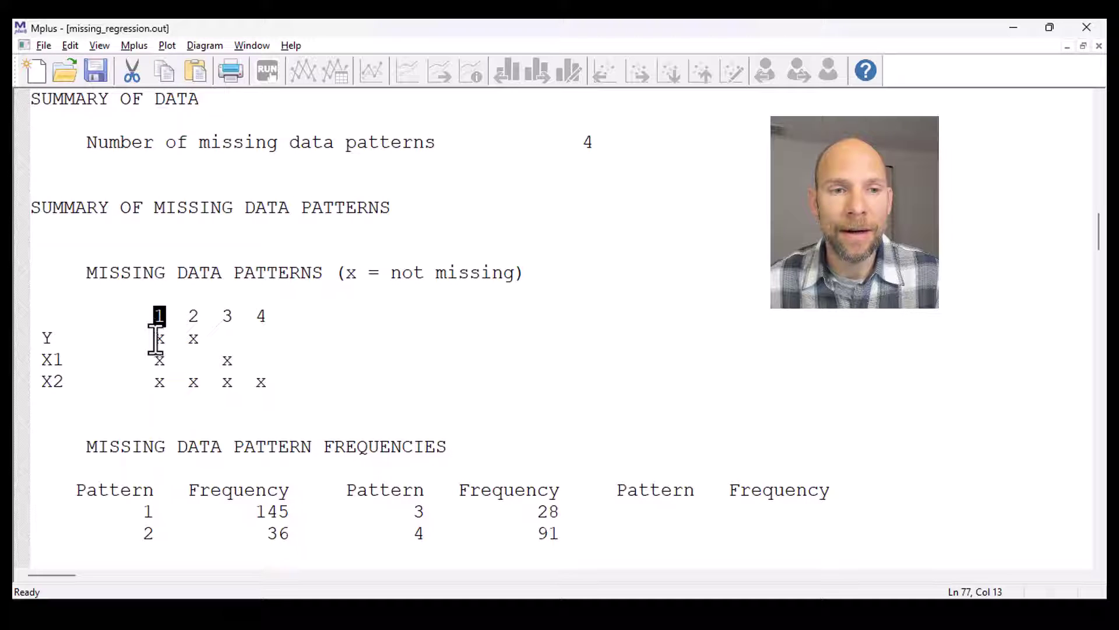
pyautogui.moveTo(156, 339); pyautogui.dragTo(165, 382)
pyautogui.click(159, 362)
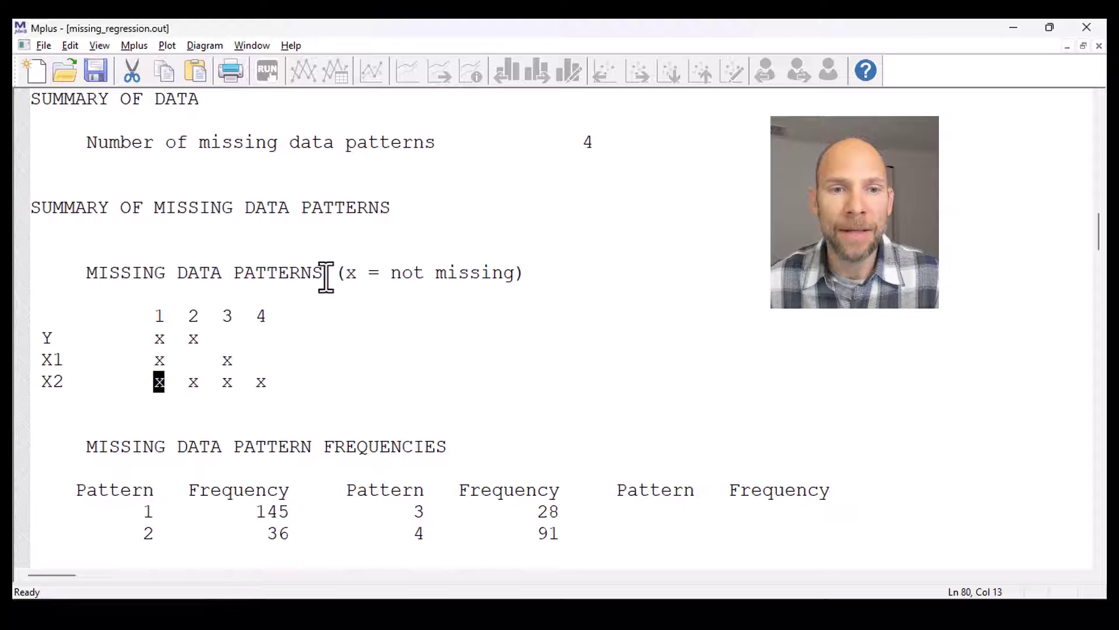
pyautogui.moveTo(346, 272); pyautogui.dragTo(524, 274)
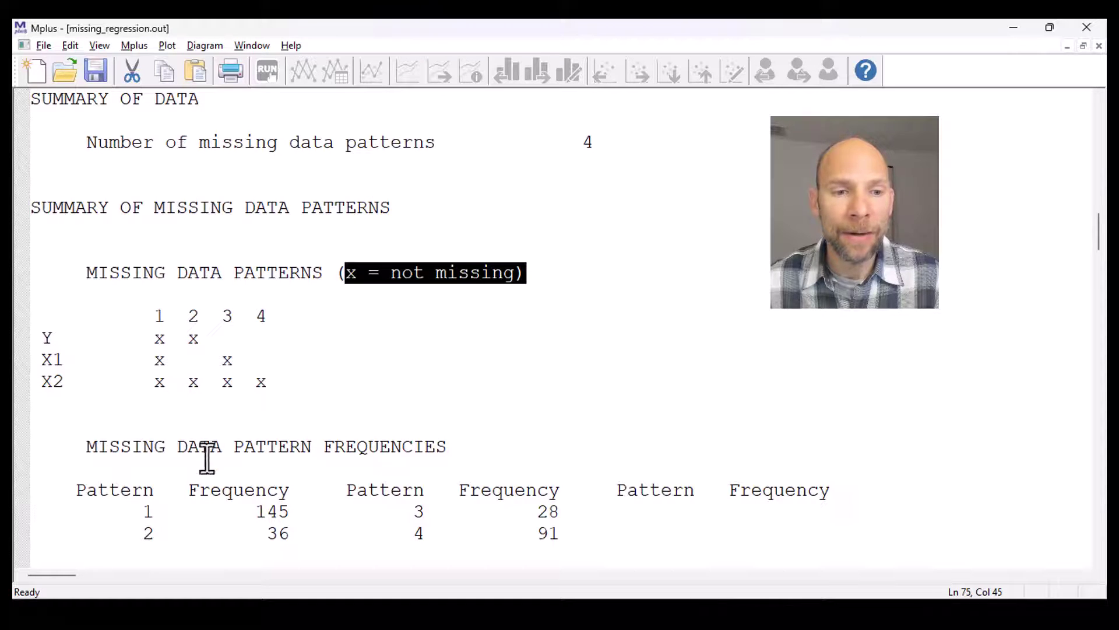
pyautogui.moveTo(133, 512); pyautogui.dragTo(317, 519)
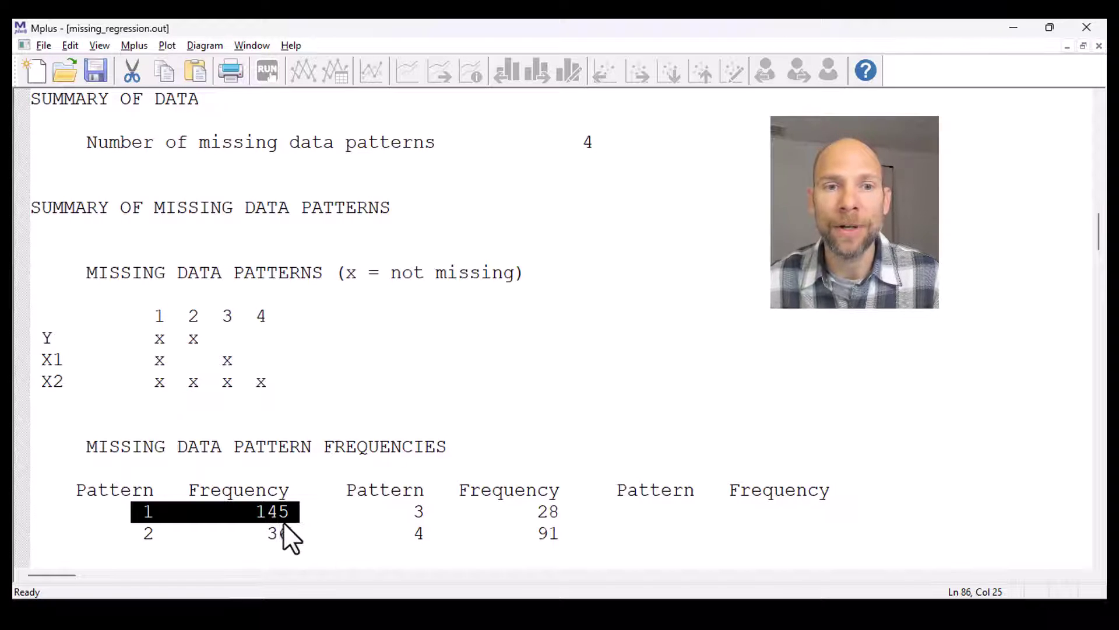
# Check which variables are present or missing in the second missing data pattern and look up its frequency.
pyautogui.scroll(-1, 292, 521)
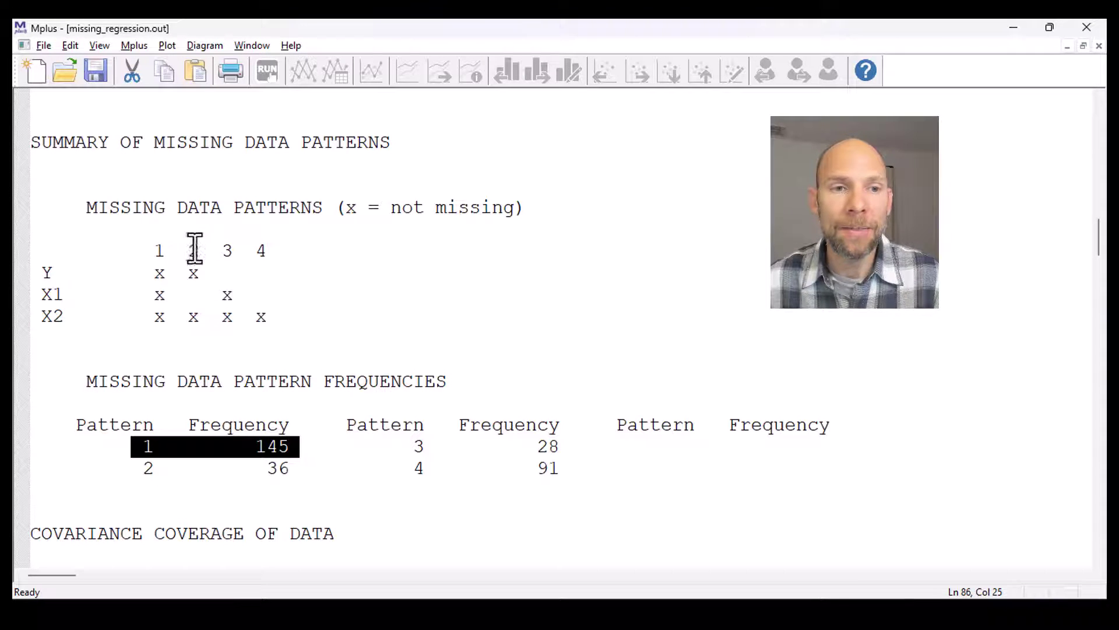
pyautogui.moveTo(194, 249); pyautogui.dragTo(210, 280)
pyautogui.moveTo(189, 319); pyautogui.dragTo(198, 319)
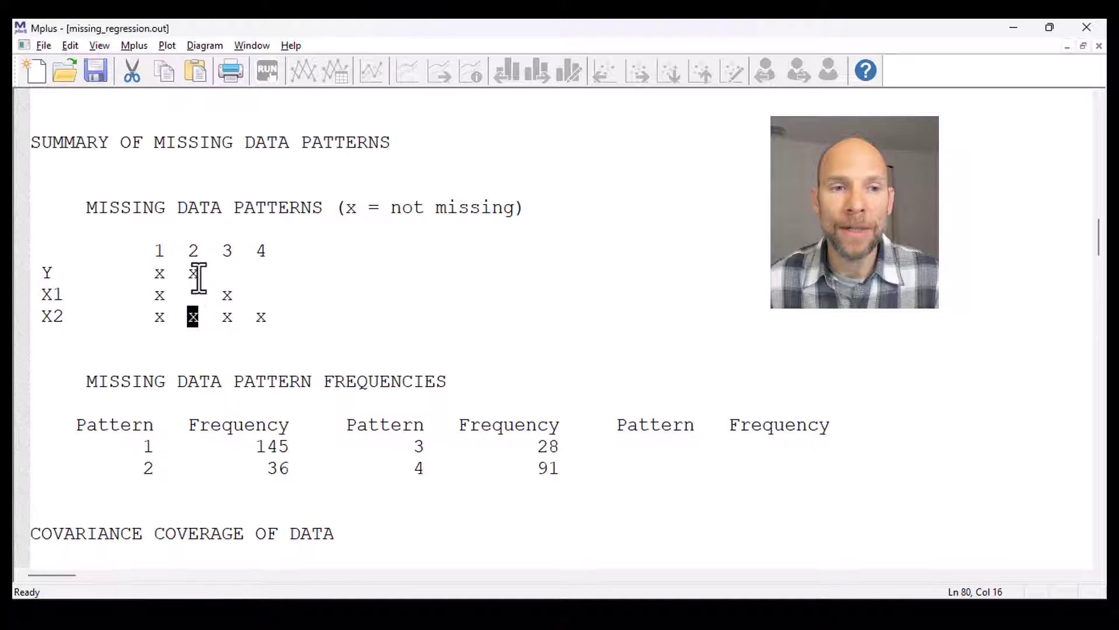
pyautogui.click(187, 295)
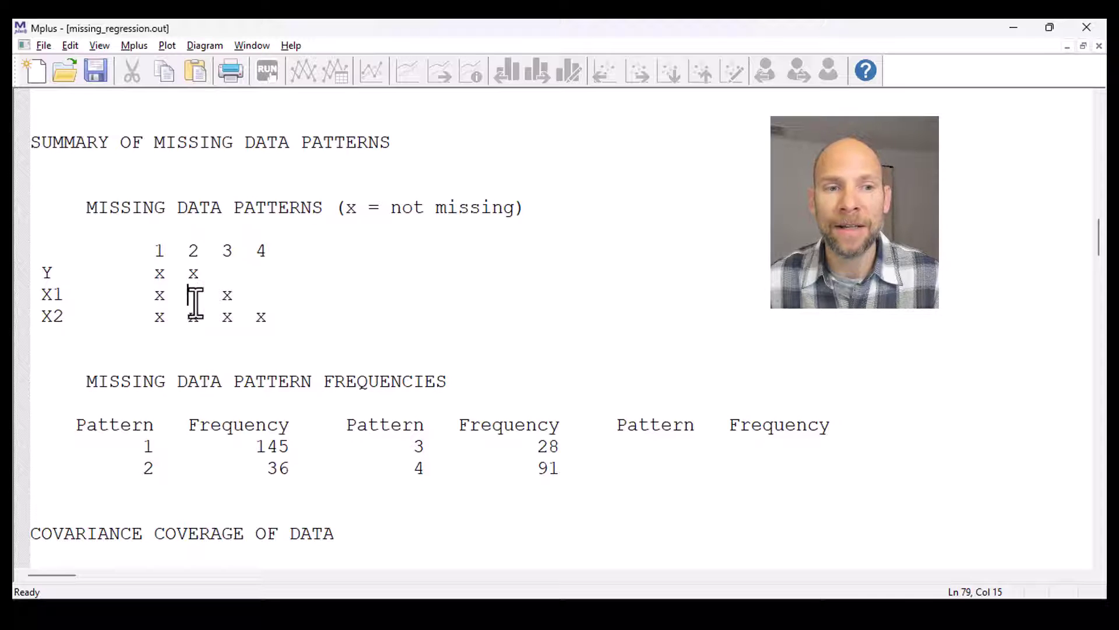
pyautogui.moveTo(151, 469); pyautogui.dragTo(304, 466)
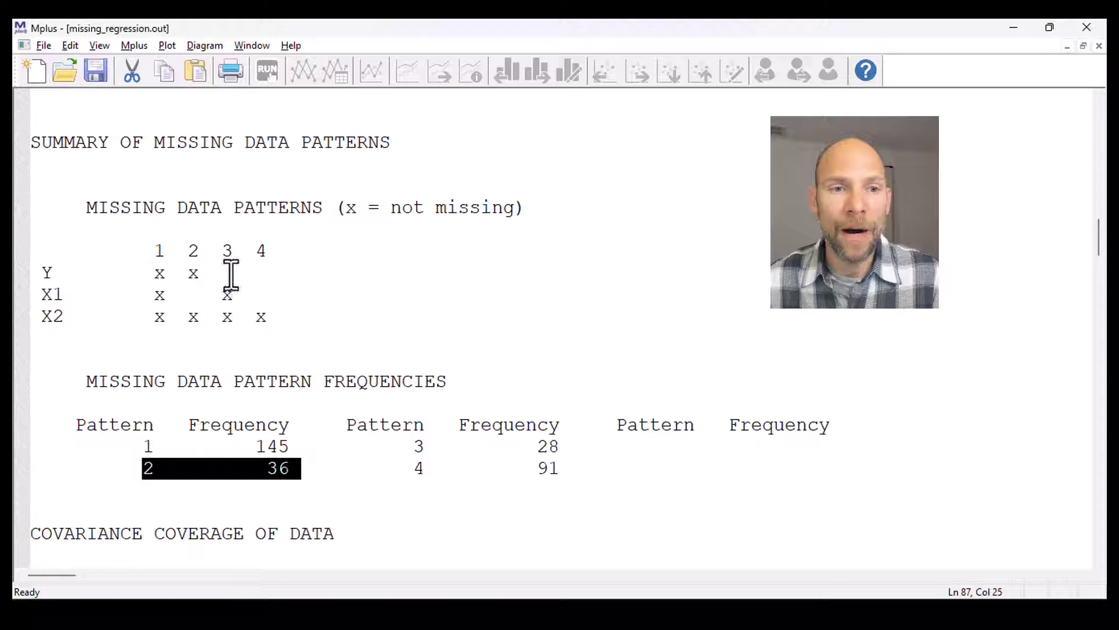
# Examine the third and fourth missing data patterns with their frequencies, and compare the X1 and X2 rows.
pyautogui.moveTo(413, 446); pyautogui.dragTo(592, 450)
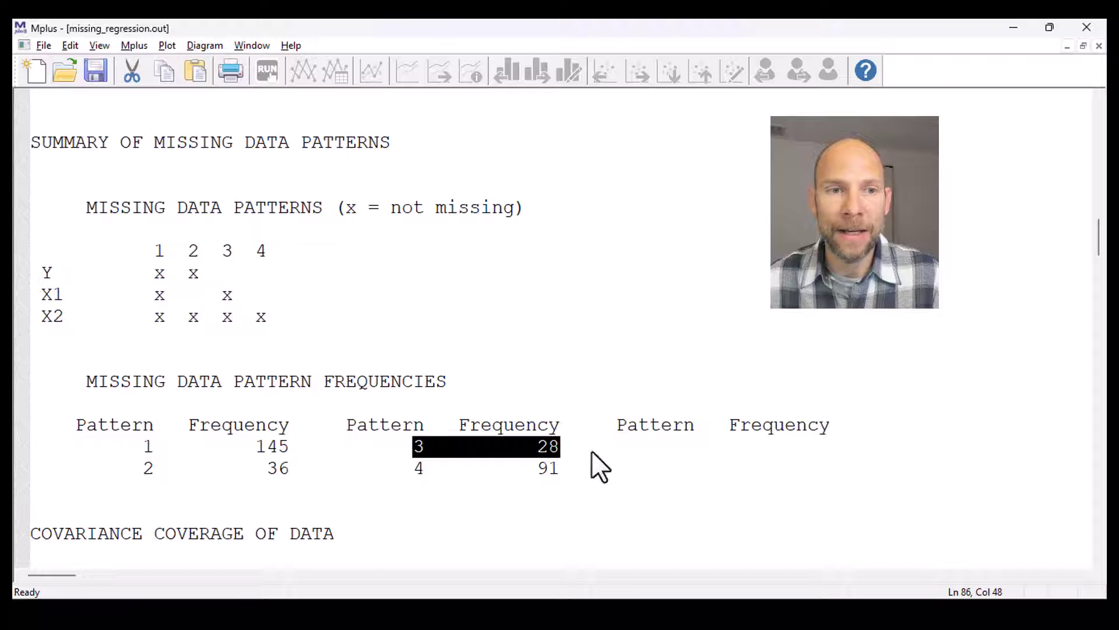
pyautogui.moveTo(255, 318); pyautogui.dragTo(268, 322)
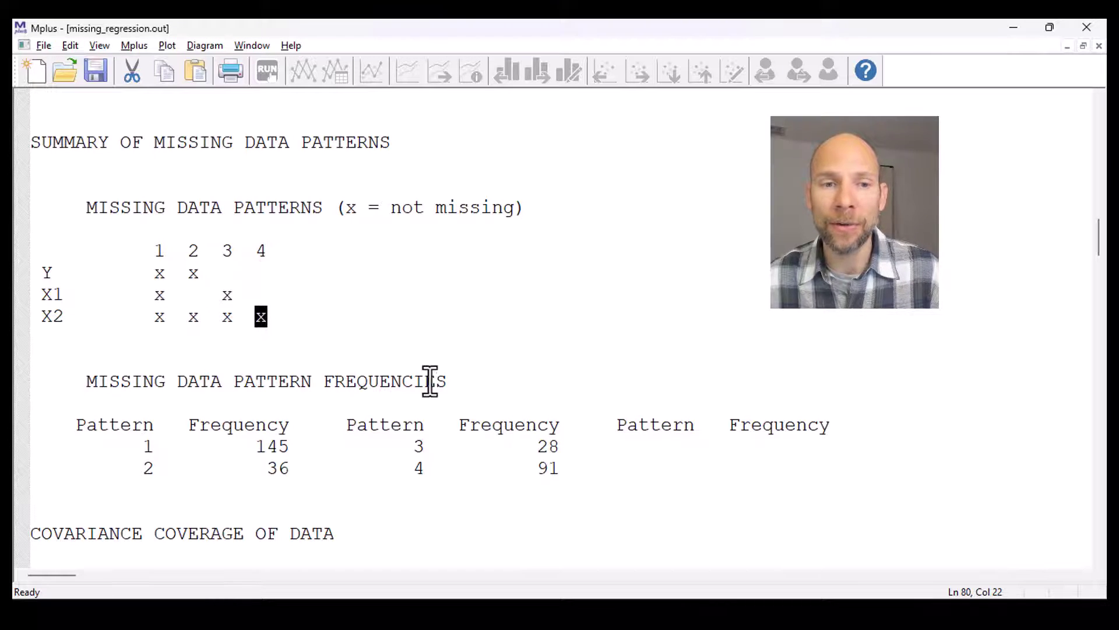
pyautogui.moveTo(414, 469); pyautogui.dragTo(572, 471)
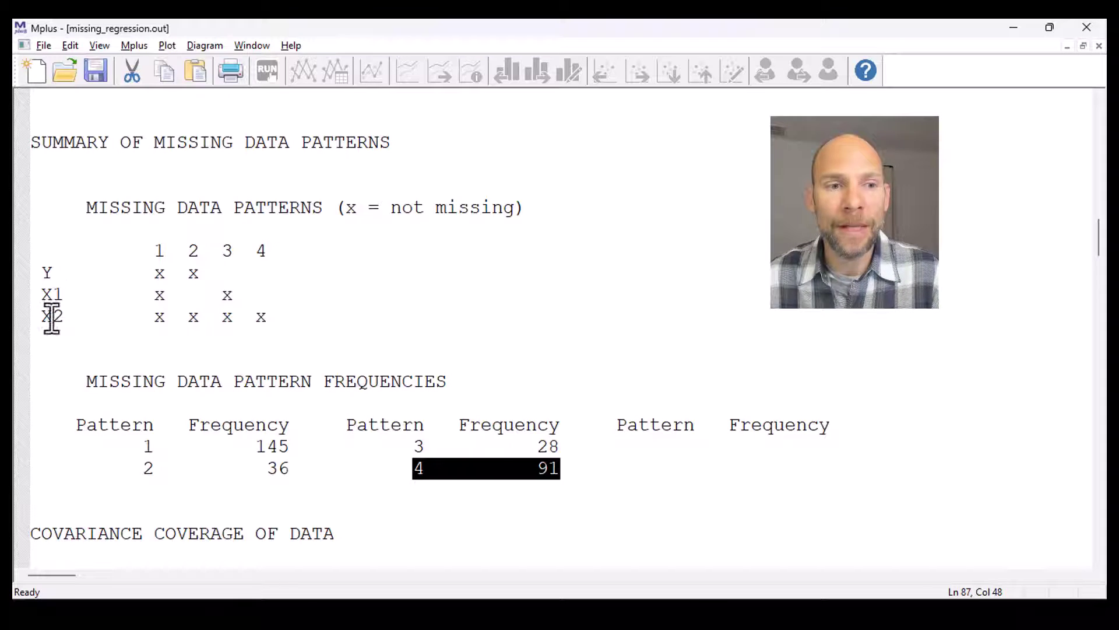
pyautogui.moveTo(42, 295); pyautogui.dragTo(63, 317)
# Go to the covariance coverage of data section and examine its proportion of data present heading.
pyautogui.scroll(-4, 416, 339)
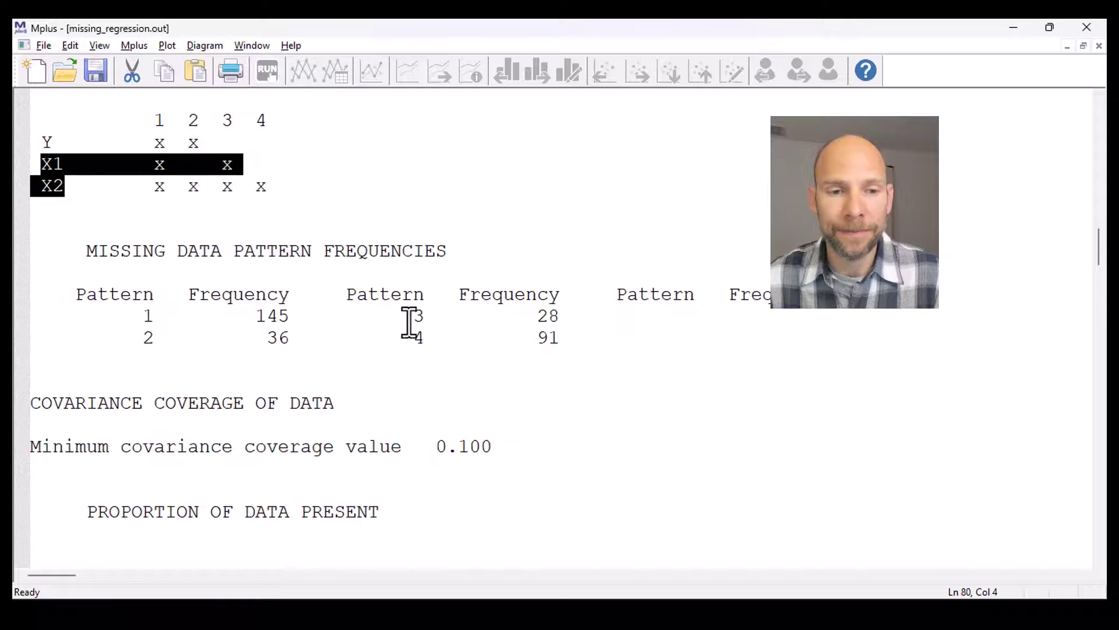
pyautogui.scroll(-2, 408, 321)
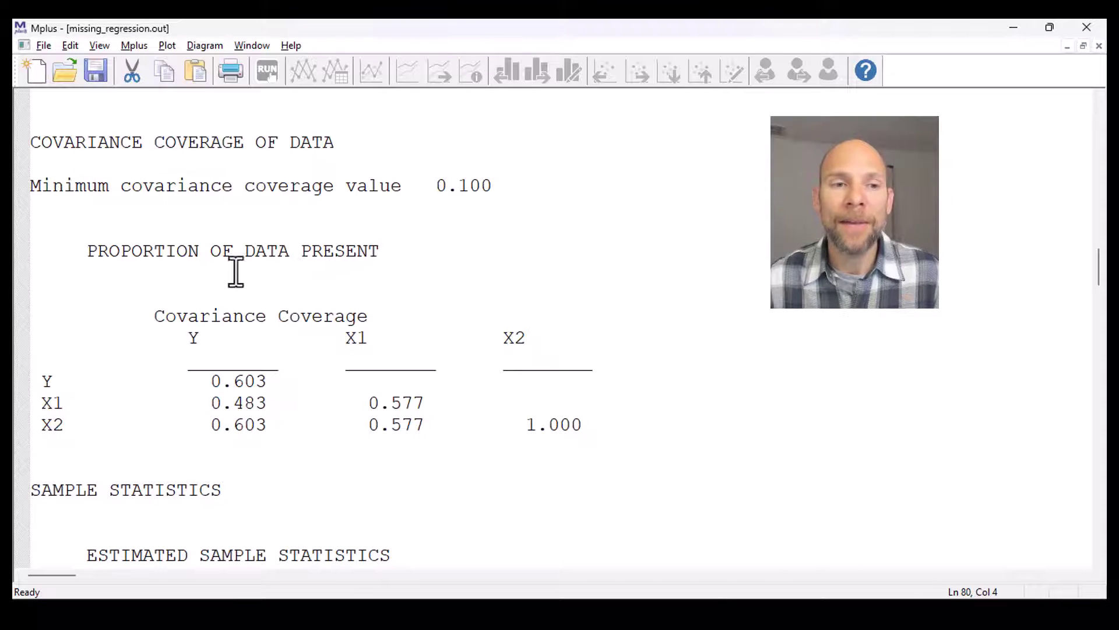
pyautogui.click(89, 256)
pyautogui.moveTo(89, 257); pyautogui.dragTo(320, 270)
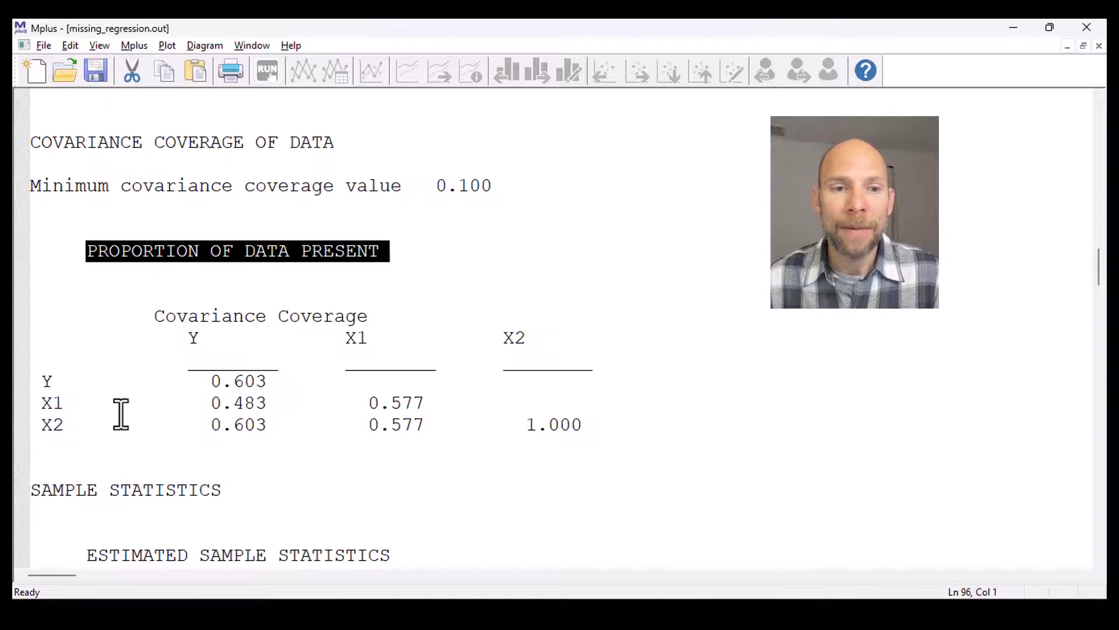
# Examine the covariance coverage of Y with itself and compare it with the coverage for Y with X1.
pyautogui.scroll(-2, 219, 376)
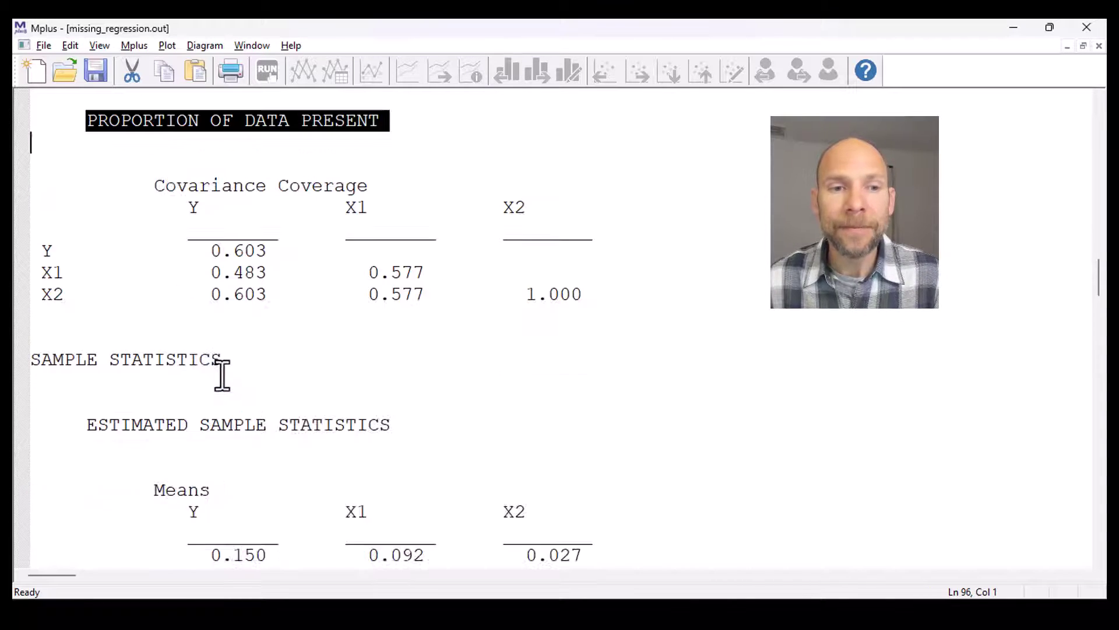
pyautogui.click(211, 252)
pyautogui.moveTo(210, 252); pyautogui.dragTo(270, 251)
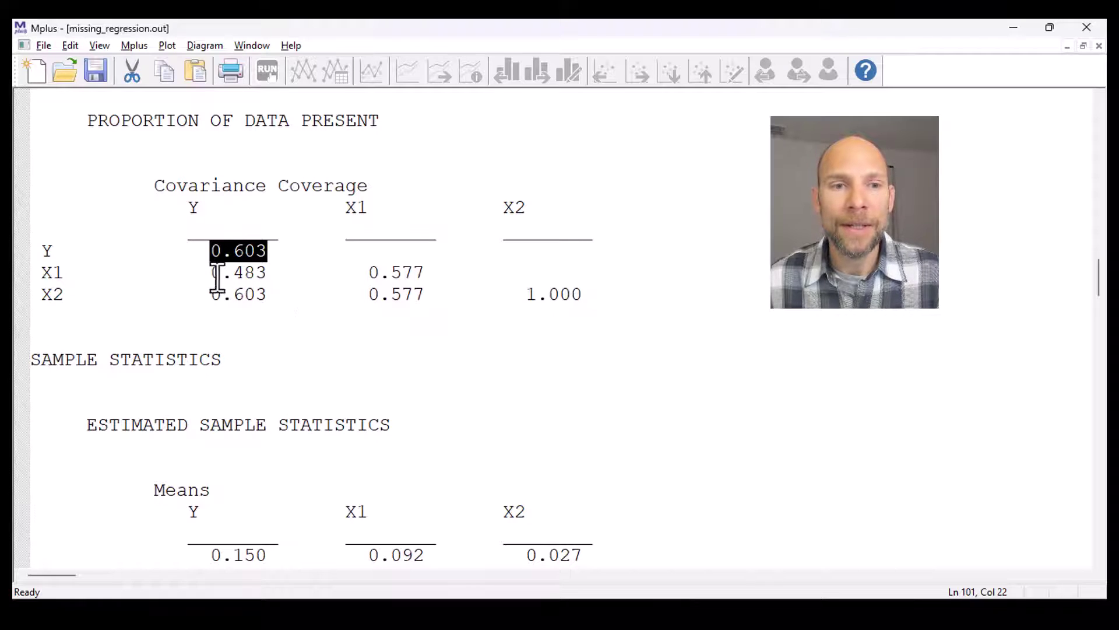
pyautogui.moveTo(212, 273); pyautogui.dragTo(269, 273)
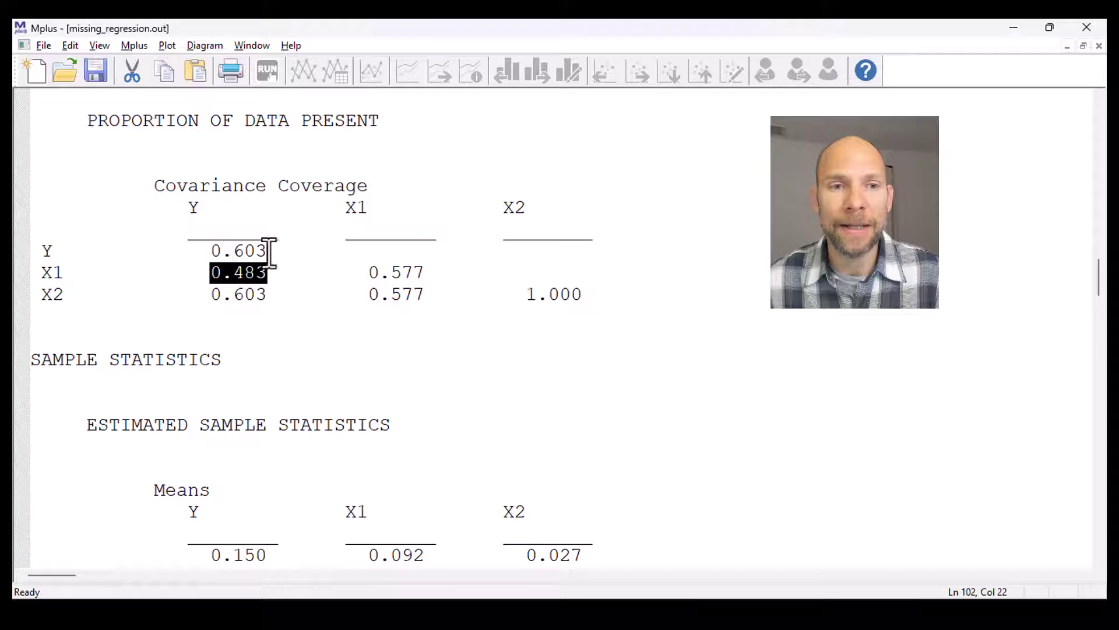
pyautogui.moveTo(267, 250); pyautogui.dragTo(208, 251)
# Compare the minimum covariance coverage value with the coverage entries for Y, X1 and X2.
pyautogui.scroll(2, 349, 315)
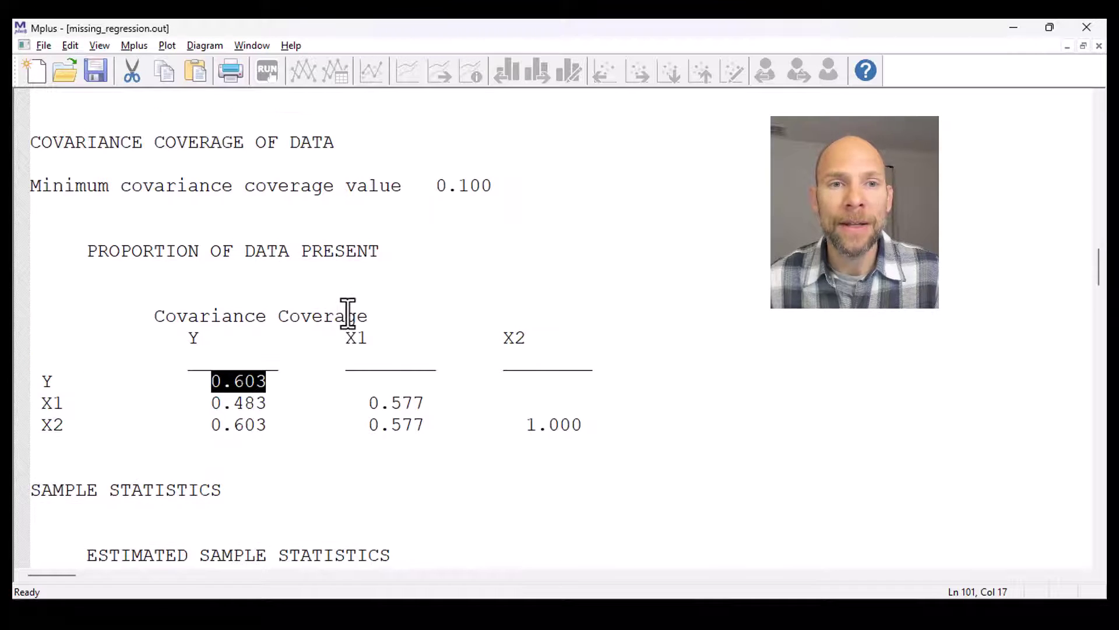
pyautogui.moveTo(505, 187); pyautogui.dragTo(292, 198)
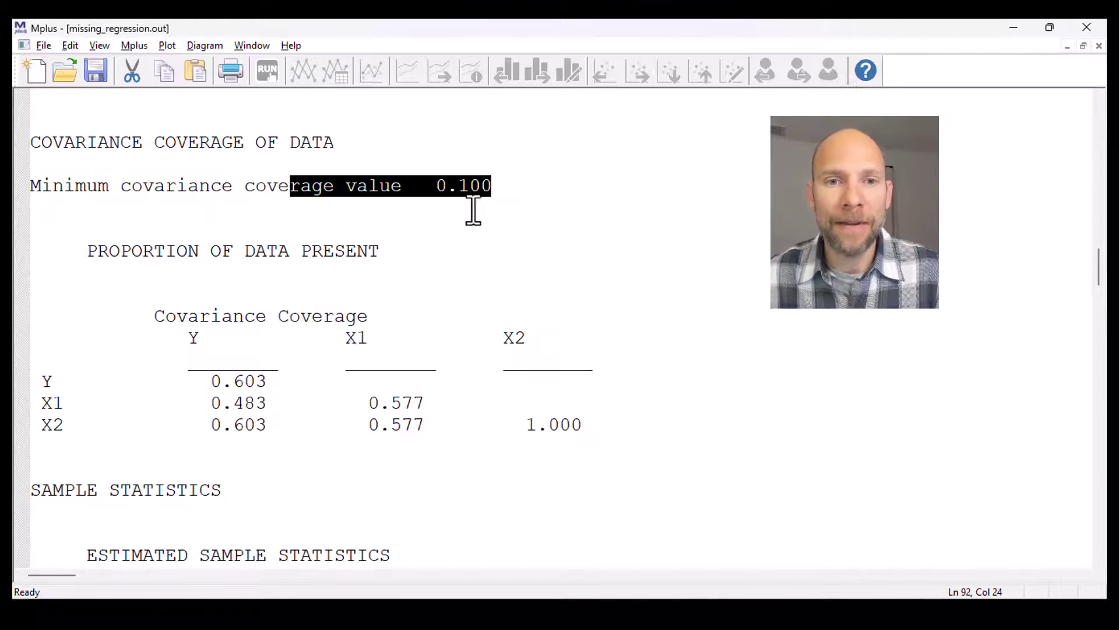
pyautogui.moveTo(223, 382); pyautogui.dragTo(444, 430)
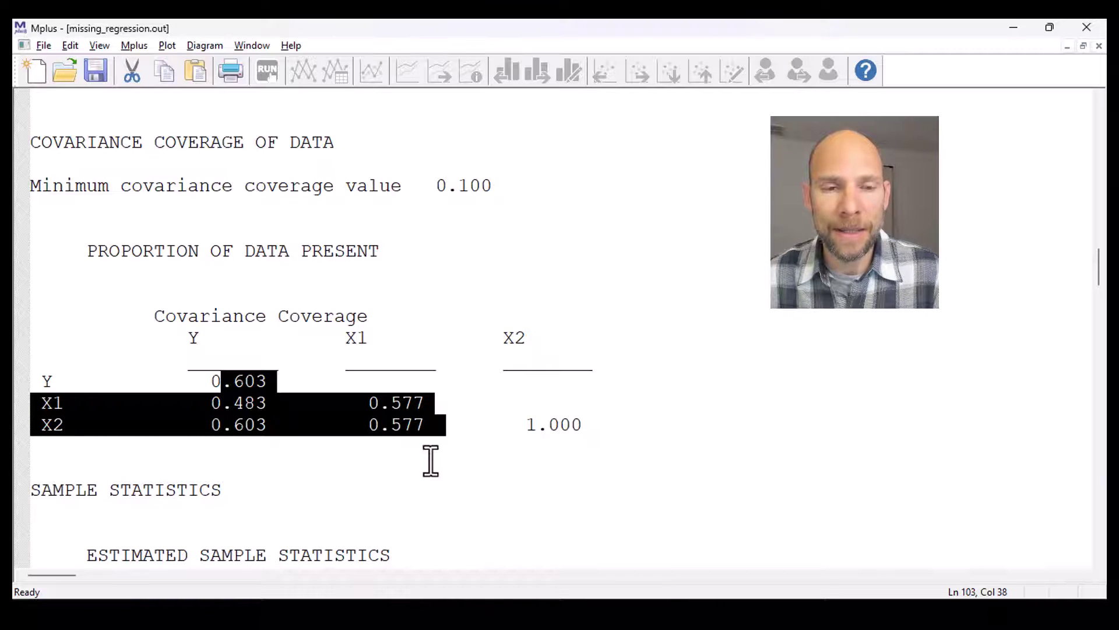
# Examine the coverage of X2 with itself and check it against the X2 row of the missing data patterns.
pyautogui.scroll(-2, 439, 412)
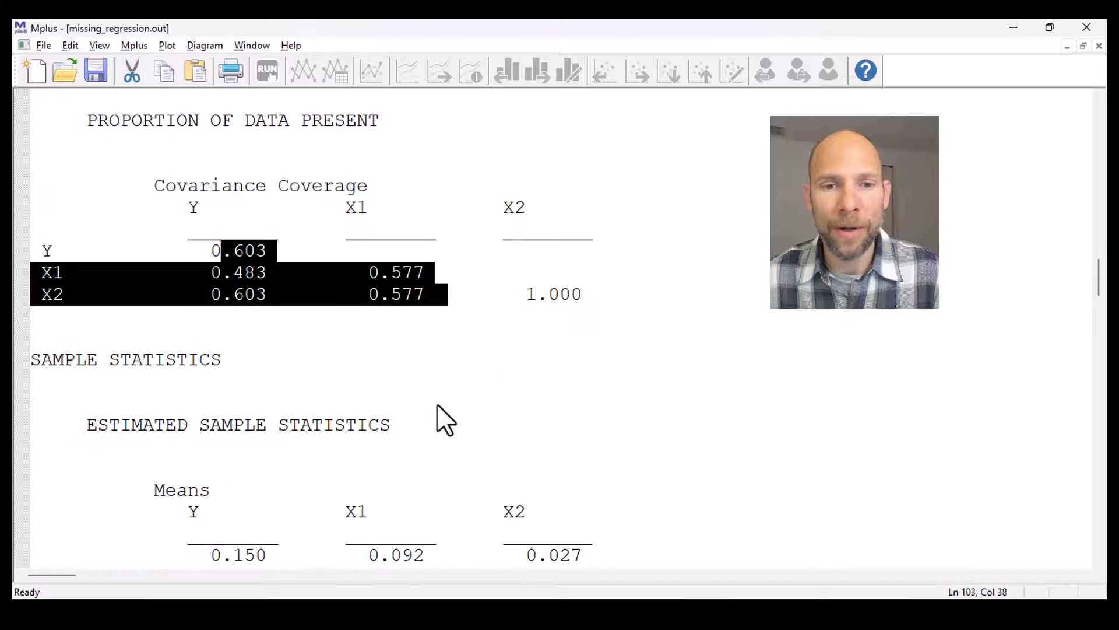
pyautogui.moveTo(528, 299); pyautogui.dragTo(595, 295)
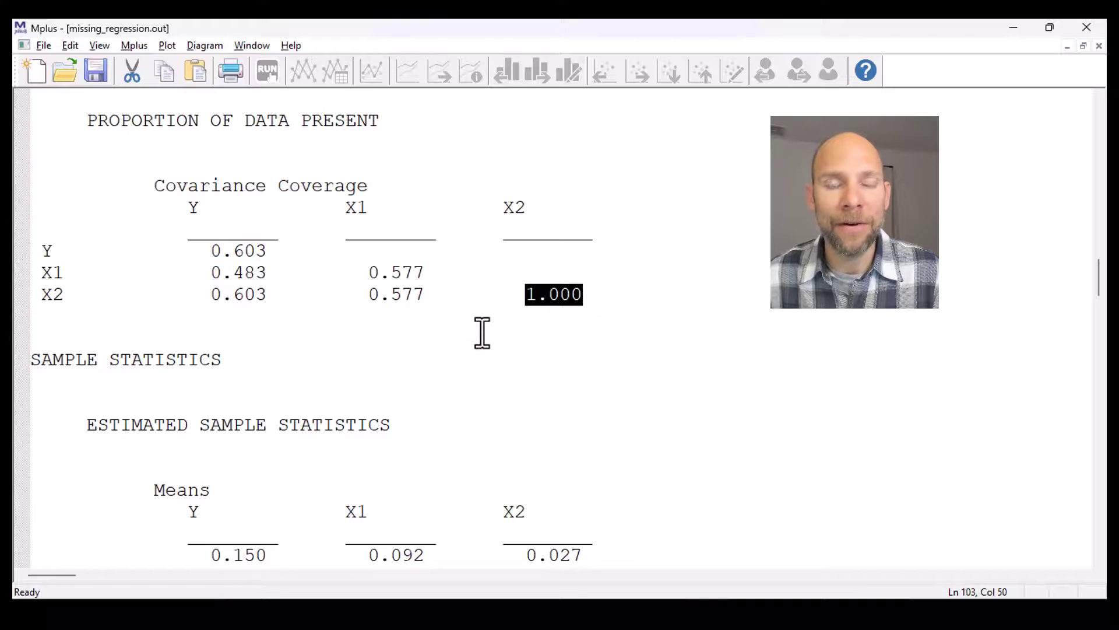
pyautogui.scroll(6, 497, 338)
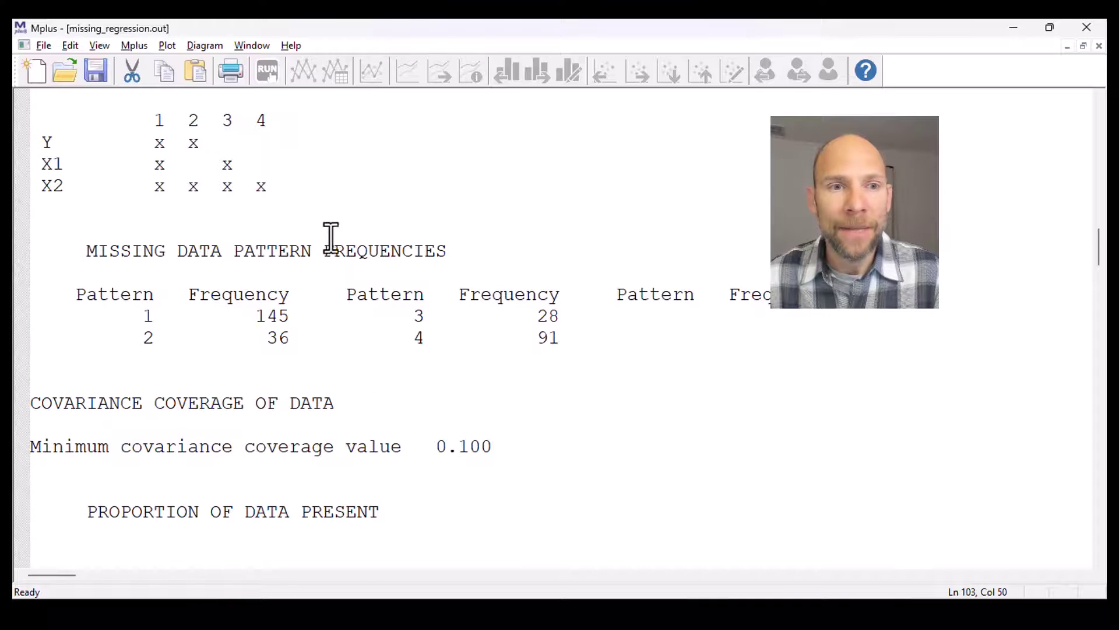
pyautogui.moveTo(35, 186); pyautogui.dragTo(297, 190)
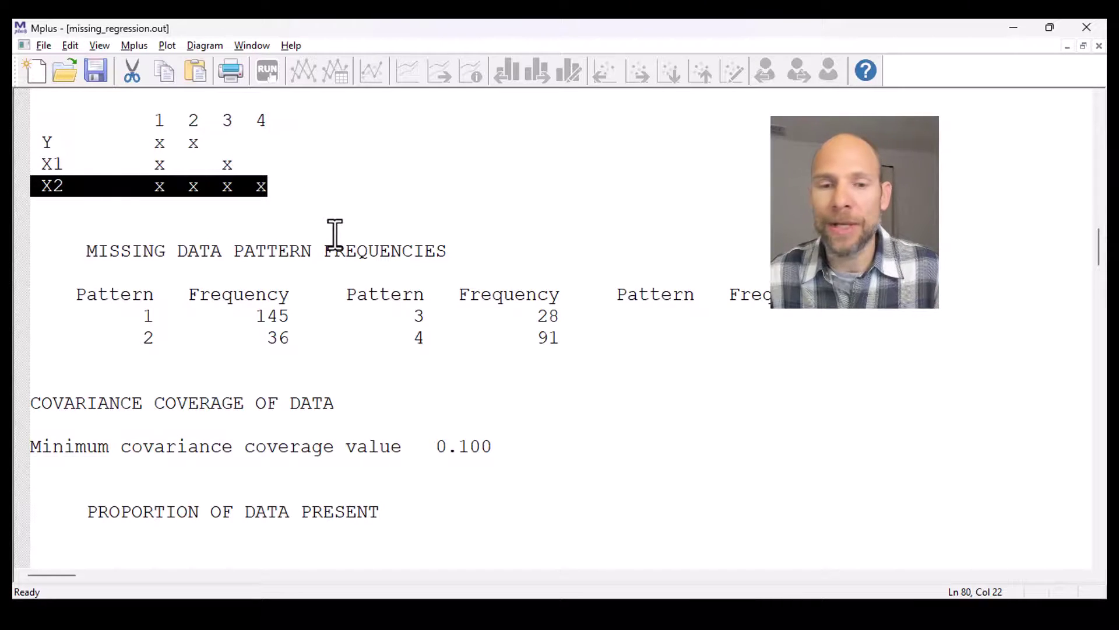
pyautogui.scroll(-4, 333, 233)
pyautogui.moveTo(527, 425); pyautogui.dragTo(588, 425)
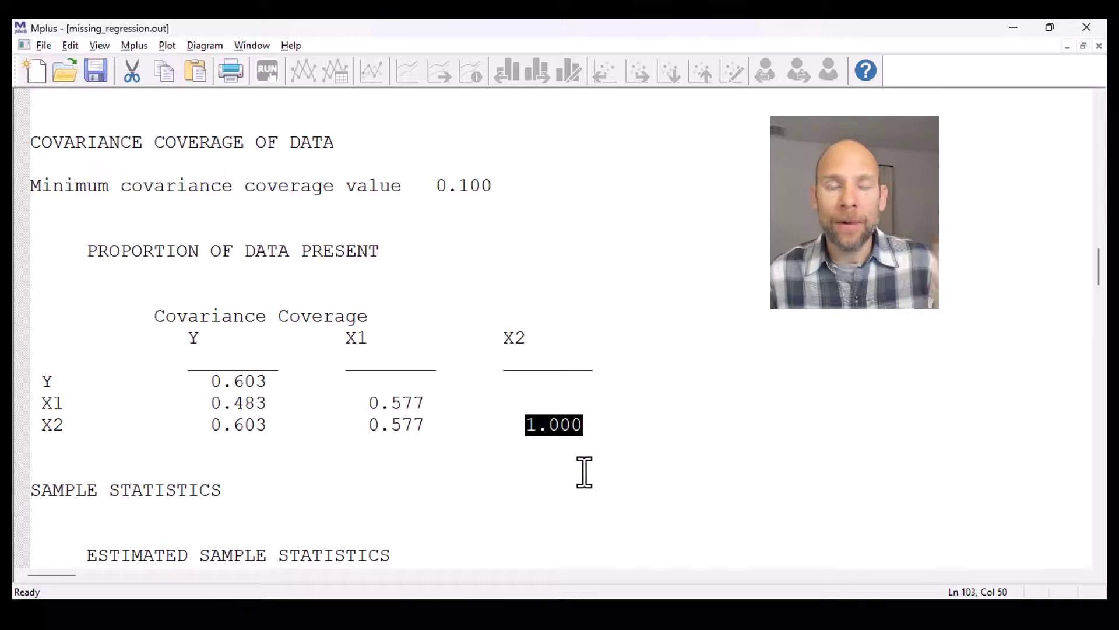
# Examine the estimated sample statistics for Y, X1 and X2: the means, the covariances and the correlations.
pyautogui.scroll(-2, 519, 417)
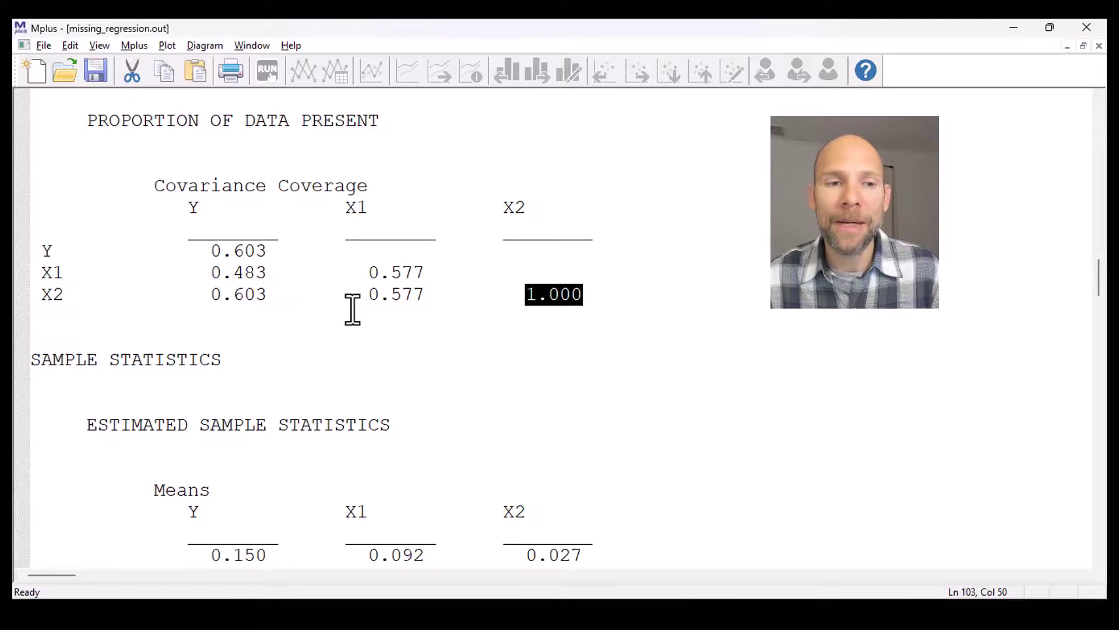
pyautogui.scroll(-2, 353, 306)
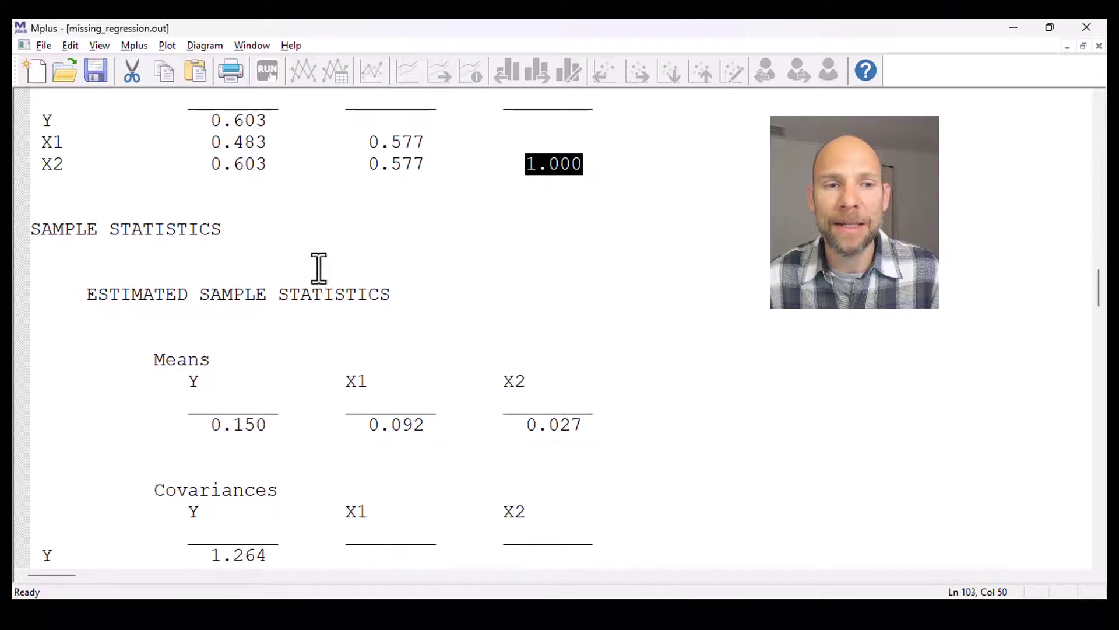
pyautogui.moveTo(80, 233); pyautogui.dragTo(210, 252)
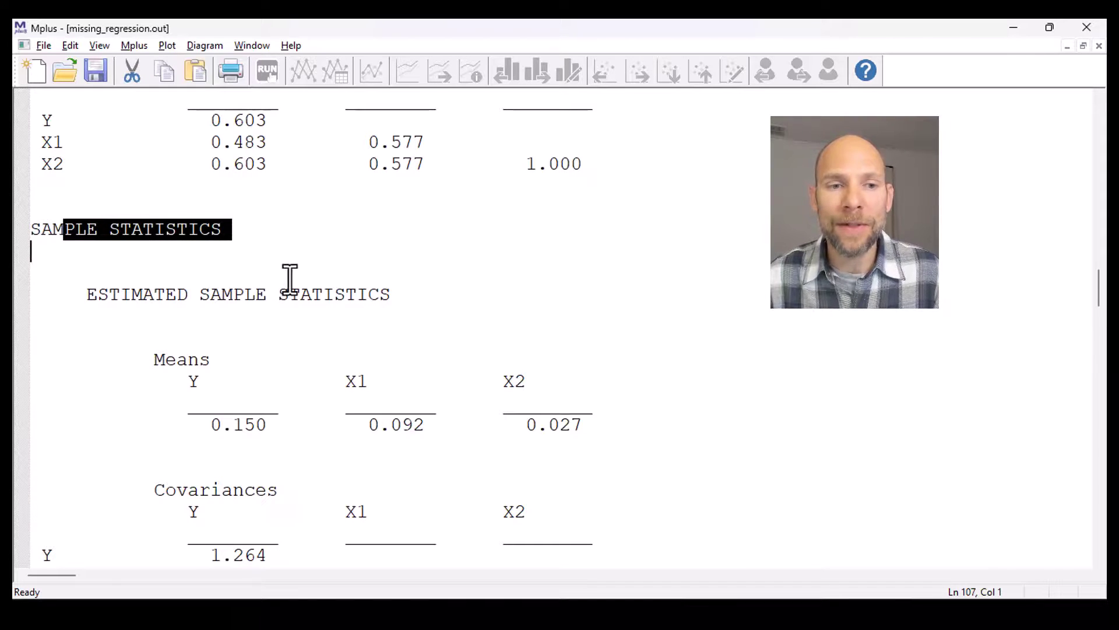
pyautogui.scroll(-2, 290, 281)
pyautogui.moveTo(138, 304); pyautogui.dragTo(589, 303)
pyautogui.scroll(-2, 579, 312)
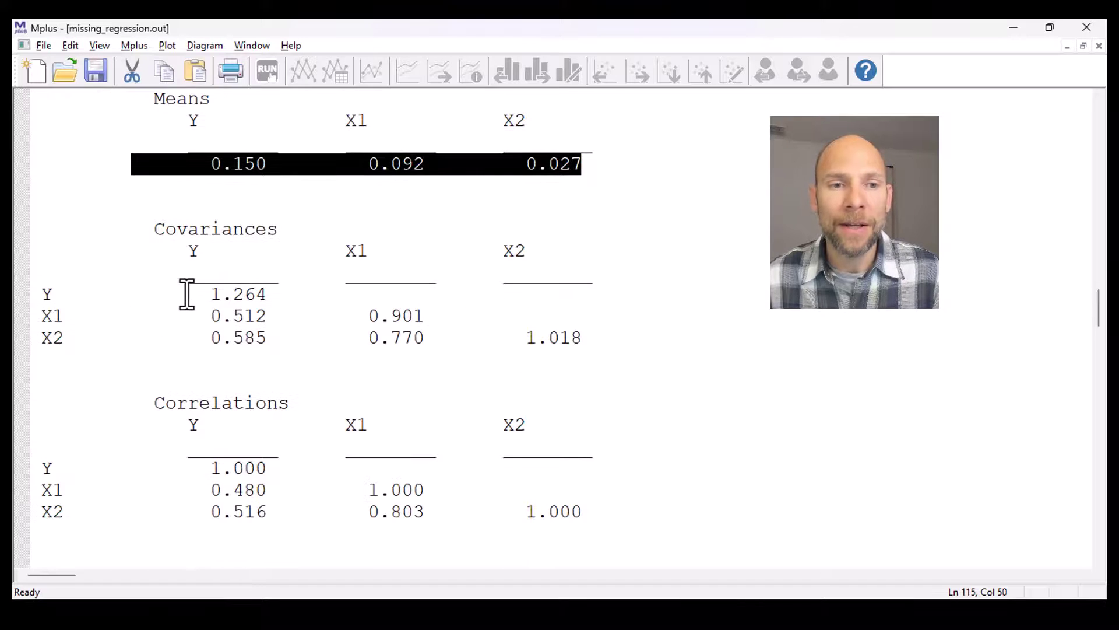
pyautogui.moveTo(129, 219); pyautogui.dragTo(617, 355)
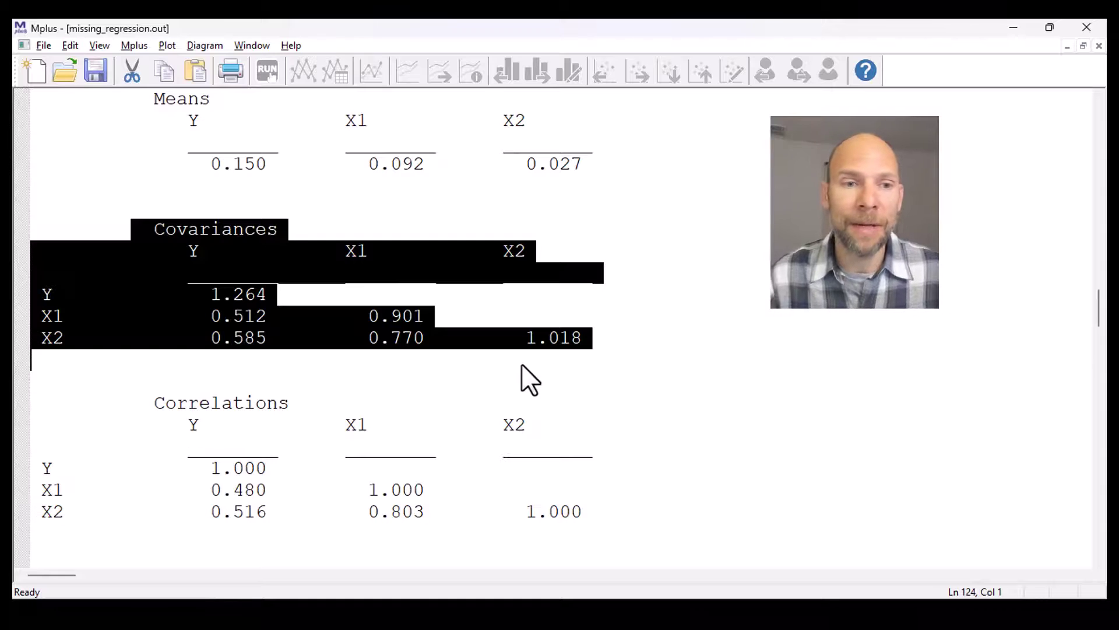
pyautogui.moveTo(77, 410); pyautogui.dragTo(580, 522)
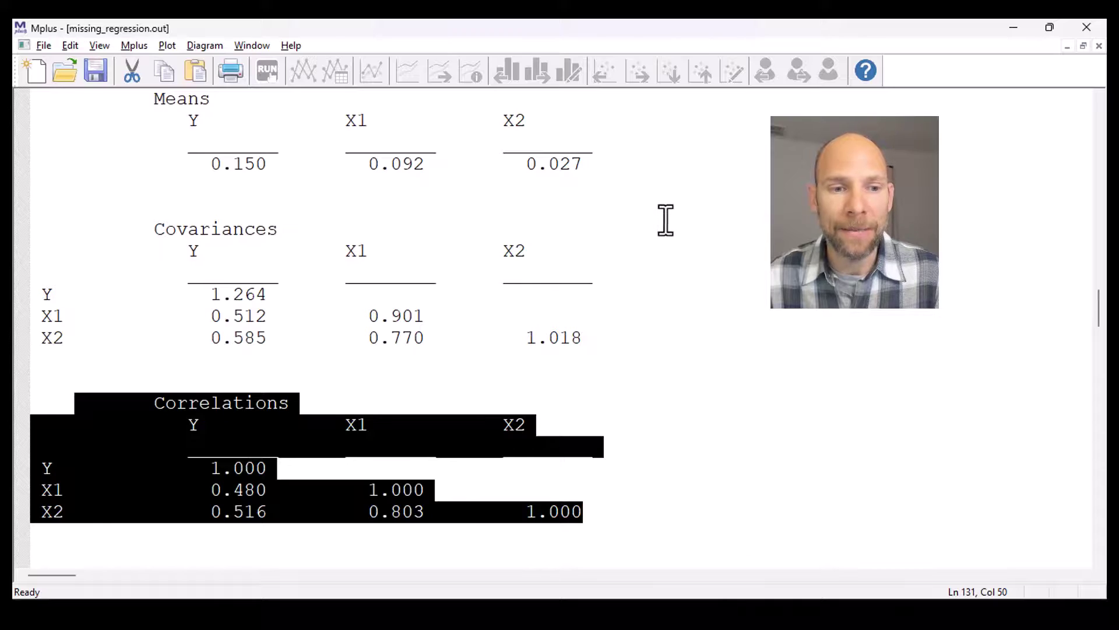
# Look through the univariate sample statistics and the model fit information with its loglikelihood and information criteria.
pyautogui.scroll(-6, 658, 203)
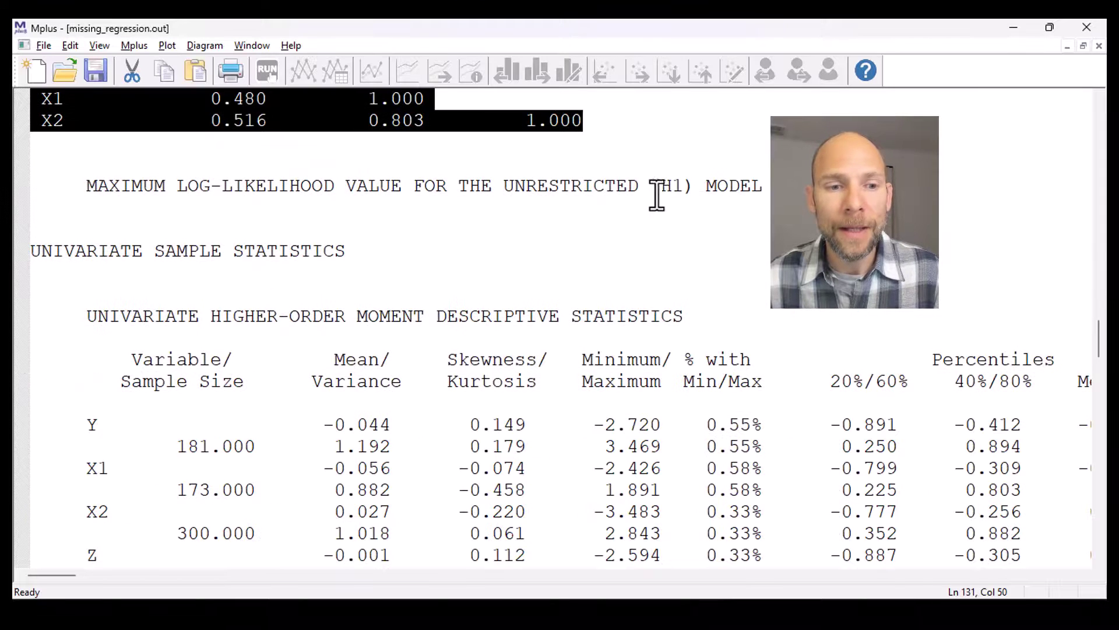
pyautogui.scroll(-2, 657, 195)
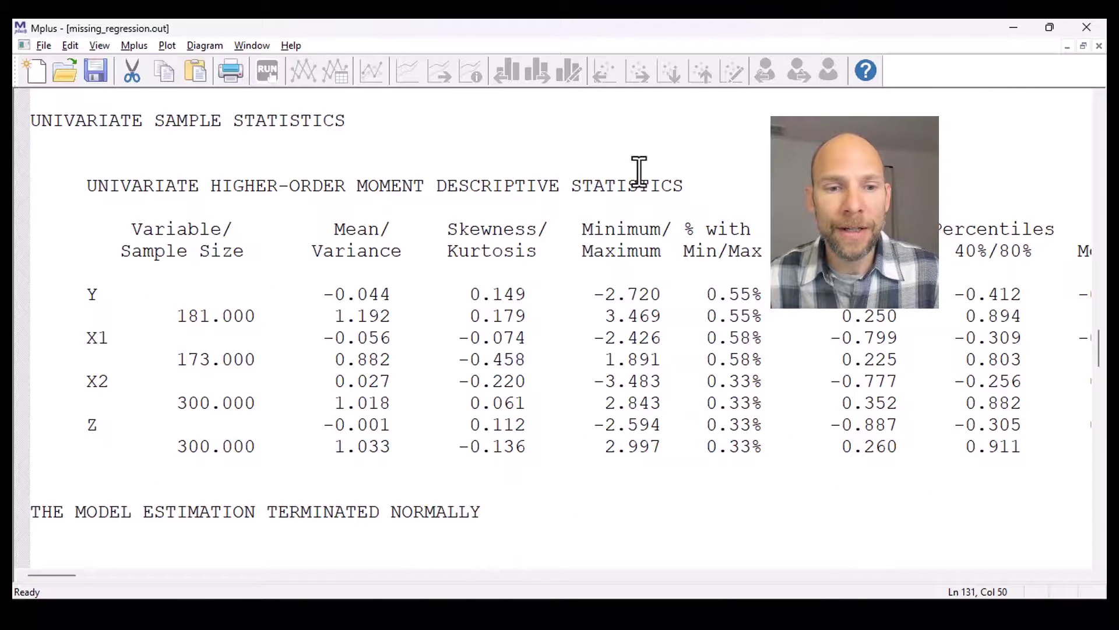
pyautogui.scroll(-2, 639, 172)
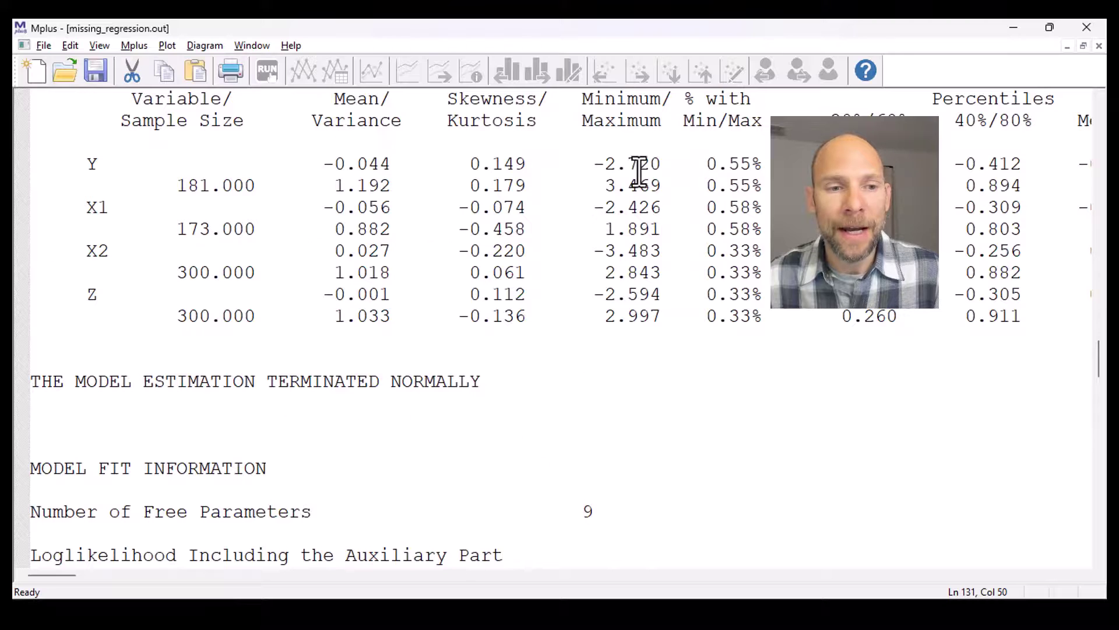
pyautogui.scroll(-2, 639, 173)
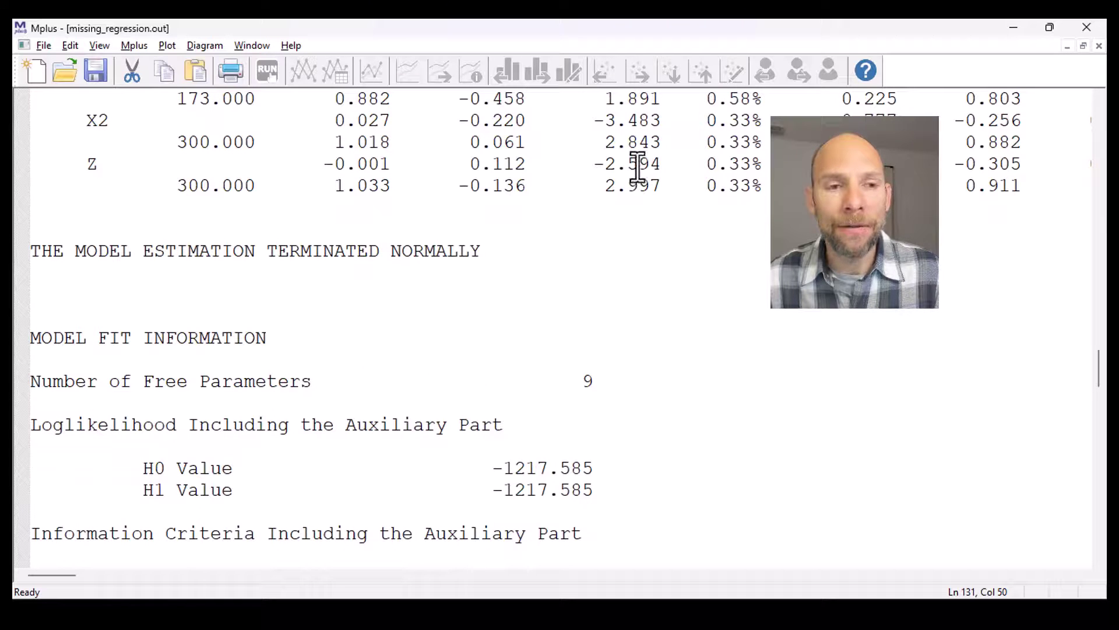
pyautogui.scroll(-2, 638, 167)
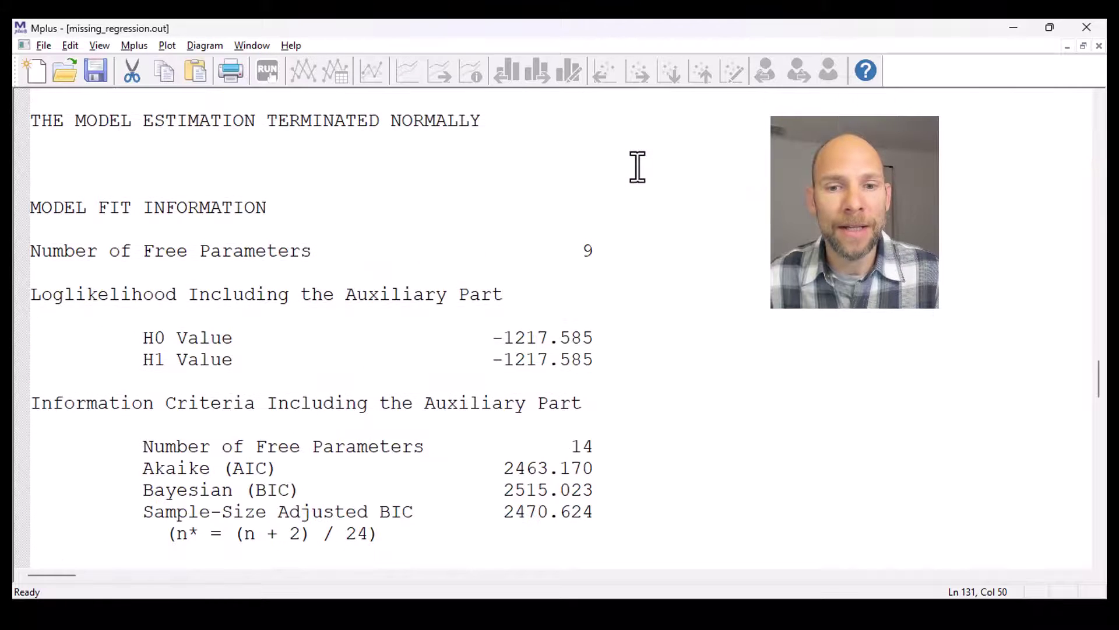
# Examine the value and degrees of freedom of the chi-square test of model fit.
pyautogui.scroll(-6, 637, 167)
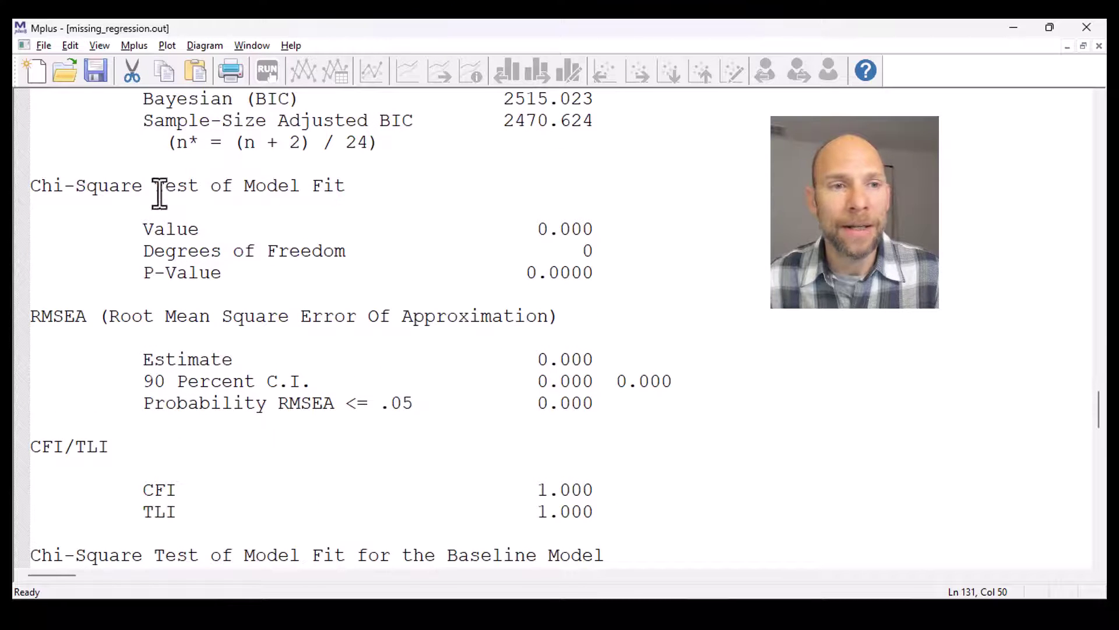
pyautogui.click(37, 185)
pyautogui.moveTo(37, 186); pyautogui.dragTo(634, 253)
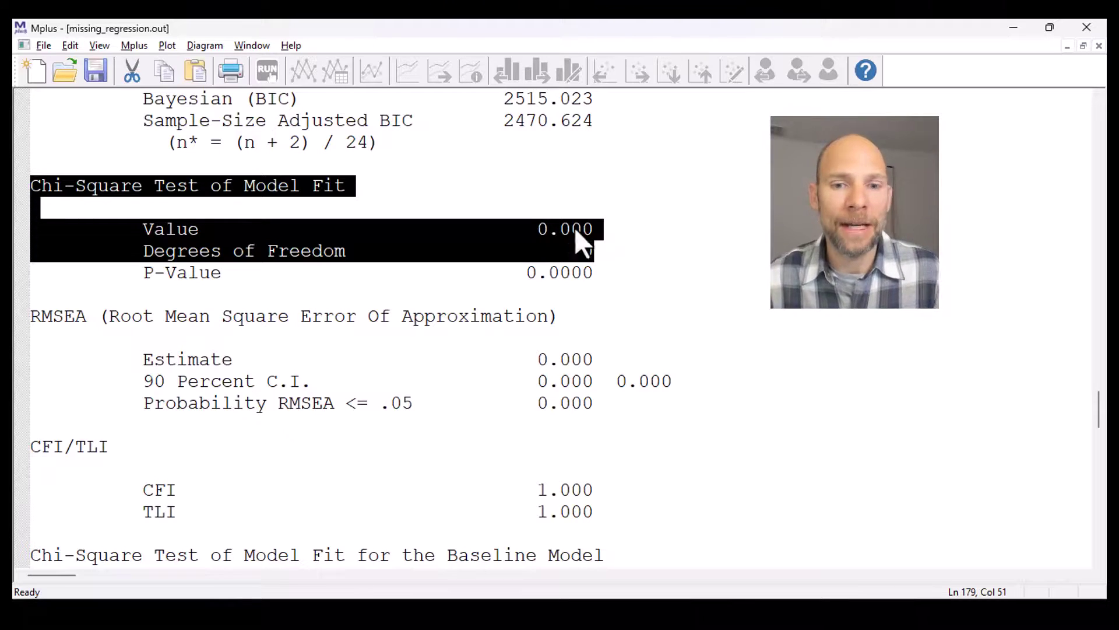
# Go to the model results and examine the coefficient estimates for the regression of Y on X1 and X2.
pyautogui.scroll(-4, 641, 265)
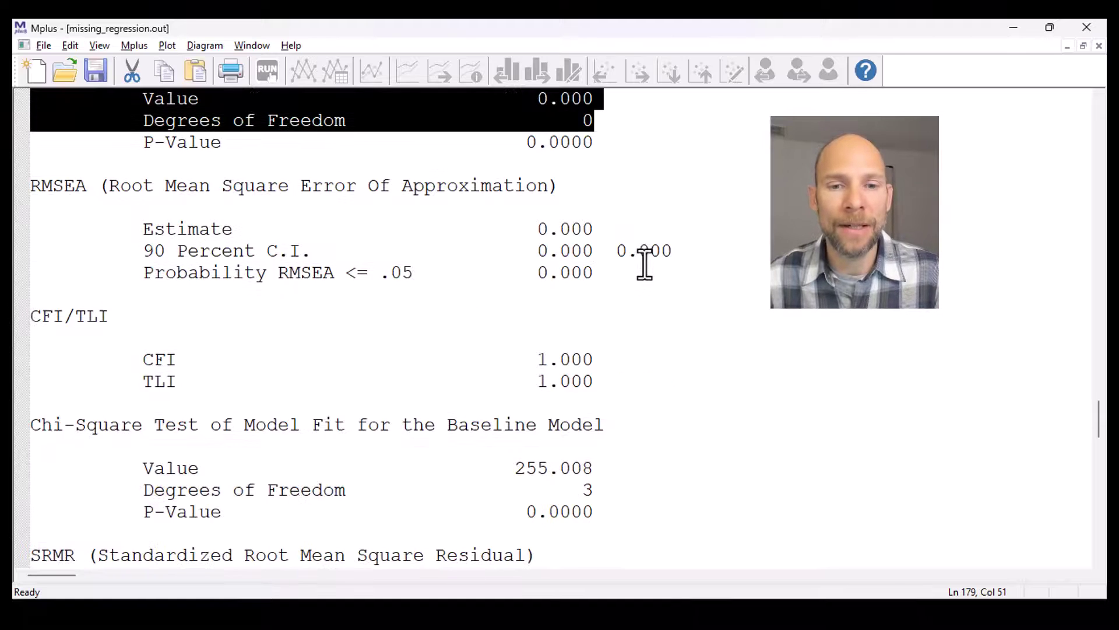
pyautogui.scroll(-6, 645, 260)
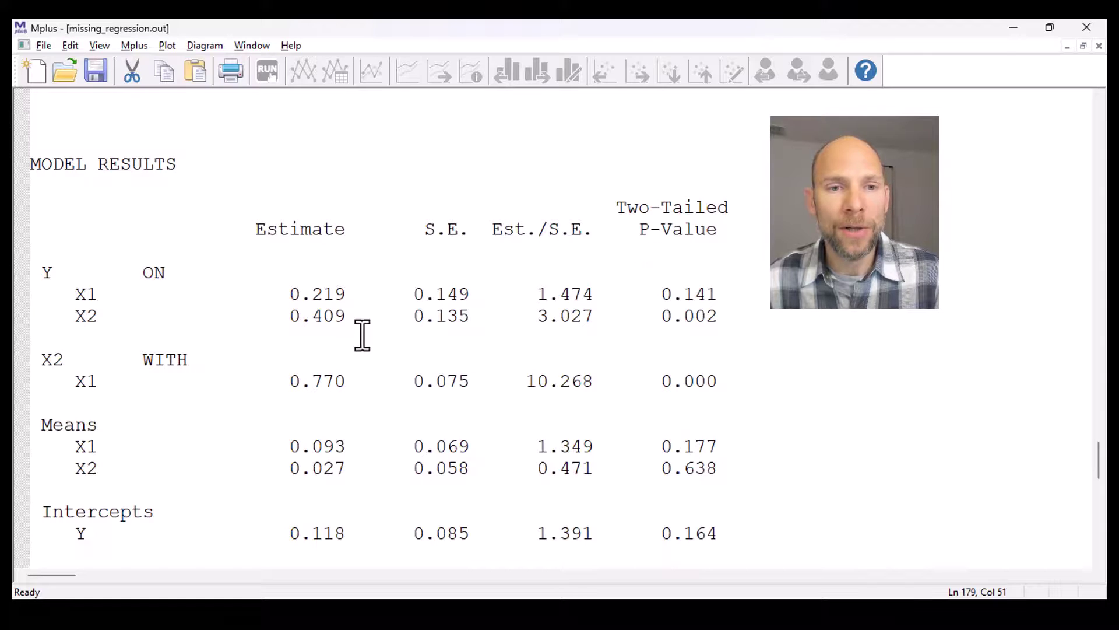
pyautogui.moveTo(289, 297); pyautogui.dragTo(341, 295)
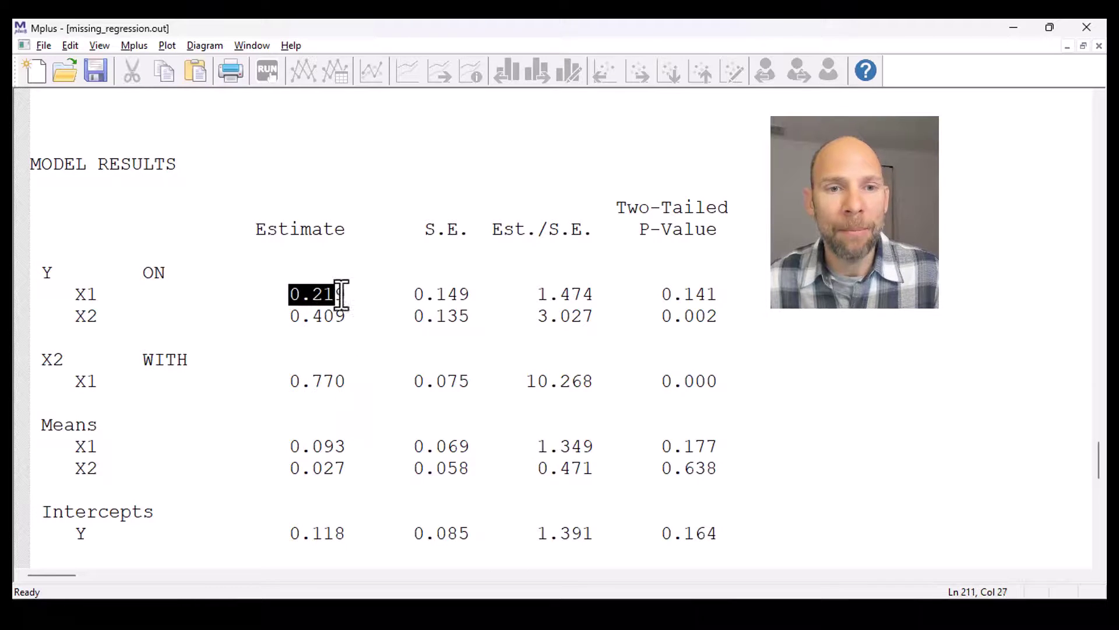
pyautogui.moveTo(278, 318); pyautogui.dragTo(358, 316)
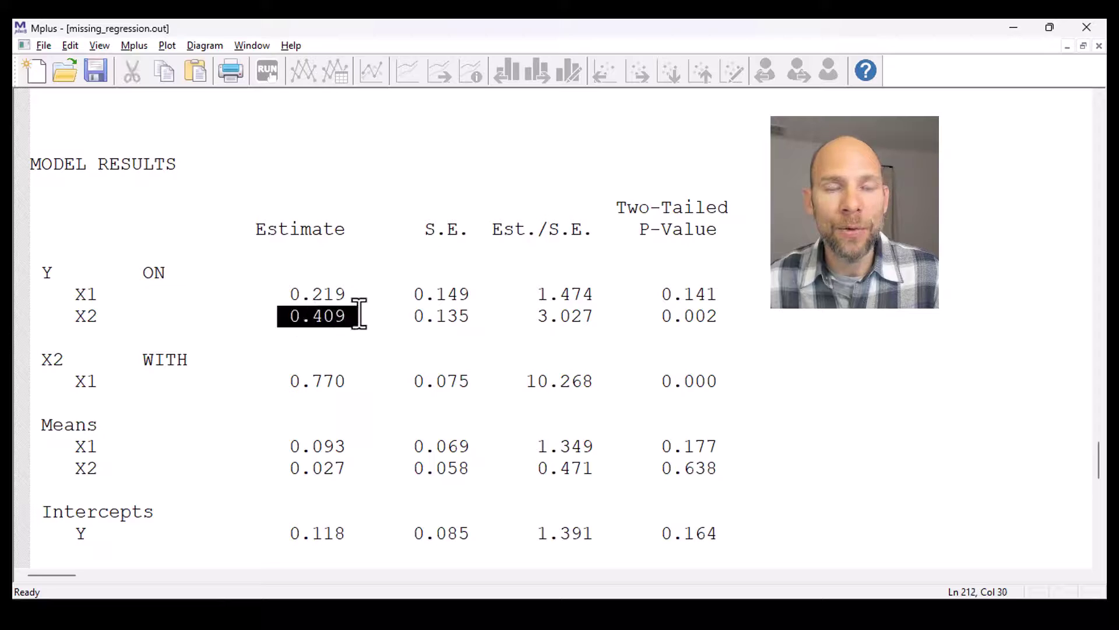
pyautogui.moveTo(271, 296); pyautogui.dragTo(356, 296)
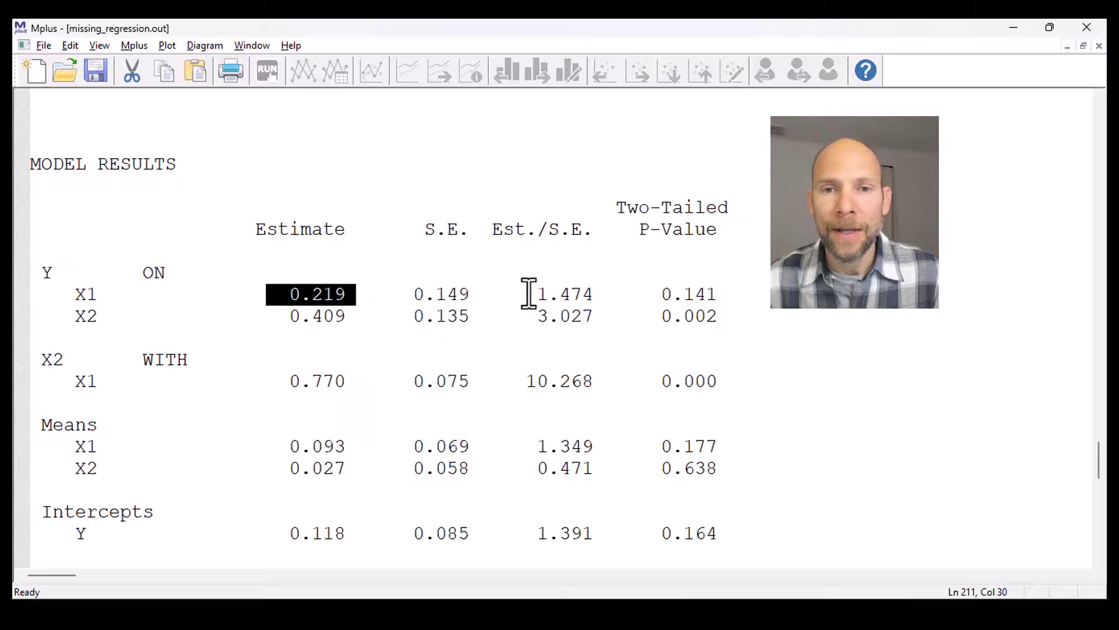
# Check the Est./S.E. ratio for X1 and the two-tailed p-values for X1 and X2 as predictors of Y.
pyautogui.moveTo(542, 301); pyautogui.dragTo(601, 297)
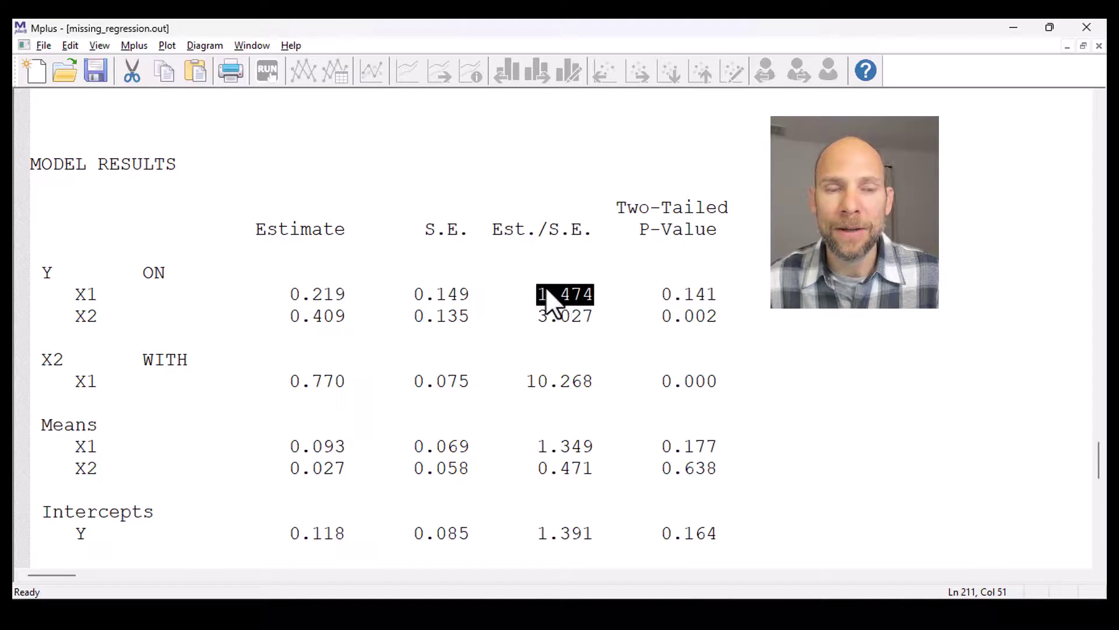
pyautogui.moveTo(662, 296); pyautogui.dragTo(722, 298)
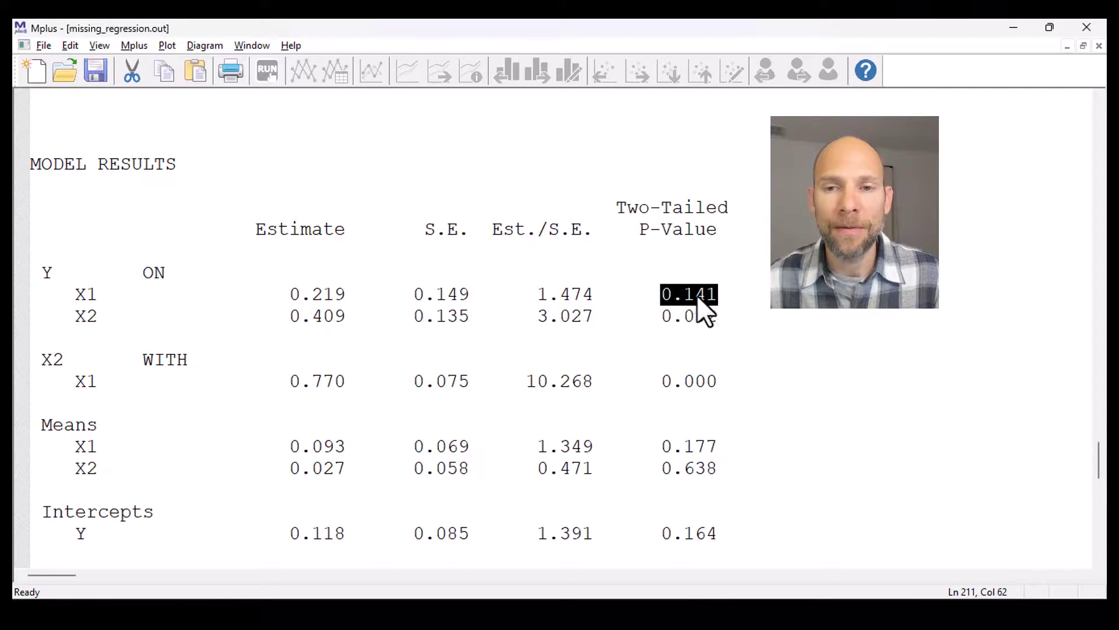
pyautogui.moveTo(664, 322); pyautogui.dragTo(715, 315)
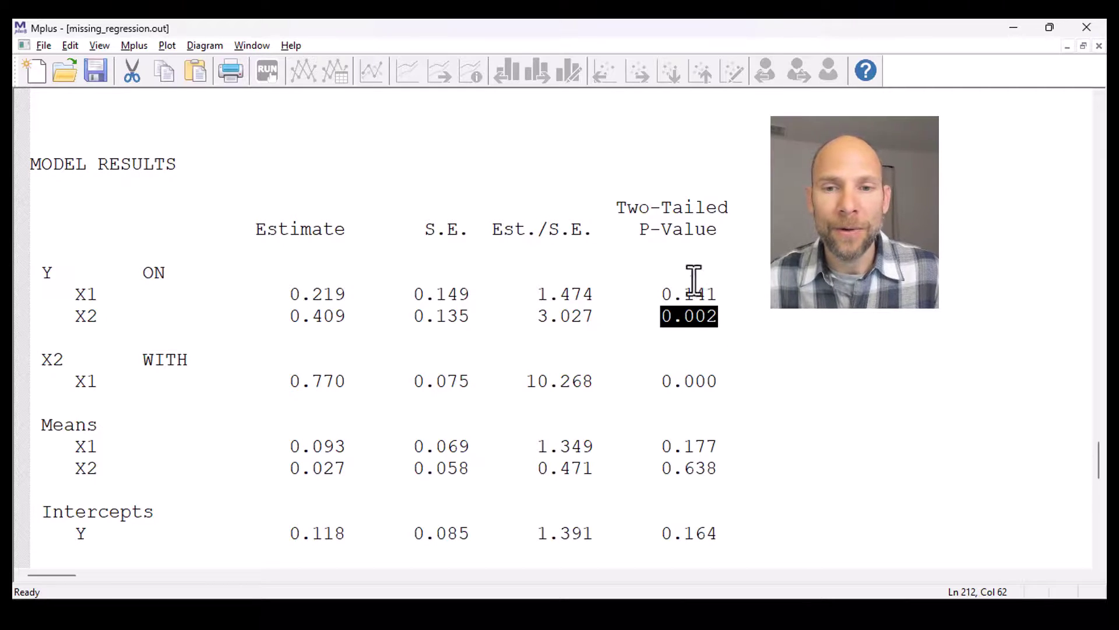
# Examine the regression rows for X1 and X2, and the estimate and p-value of the covariance of X2 with X1.
pyautogui.moveTo(294, 294); pyautogui.dragTo(727, 325)
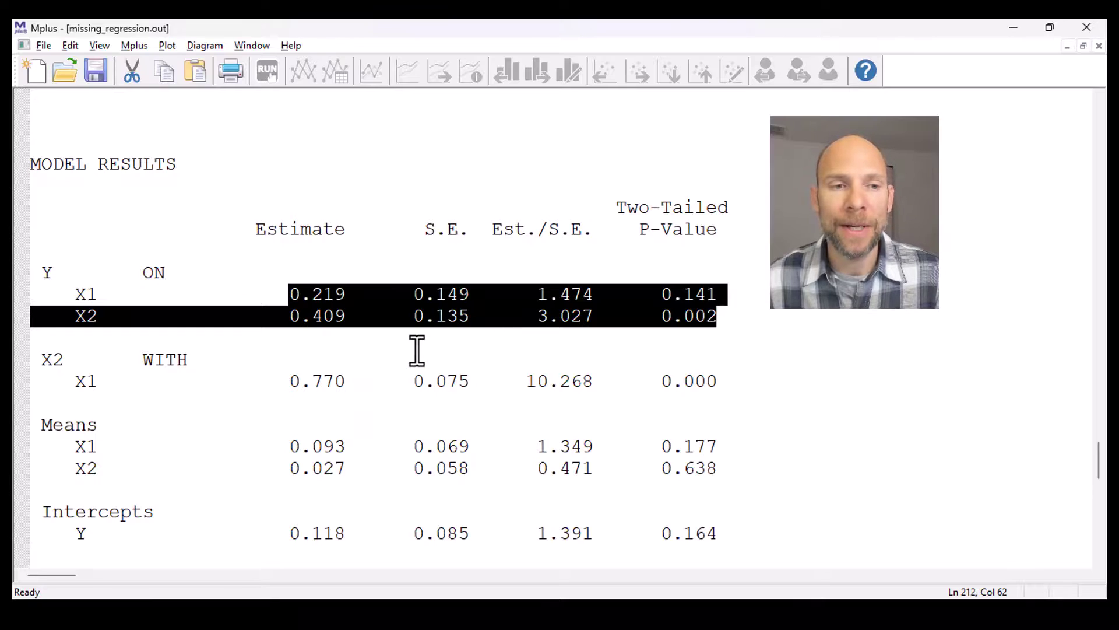
pyautogui.scroll(-2, 297, 337)
pyautogui.moveTo(274, 252); pyautogui.dragTo(358, 256)
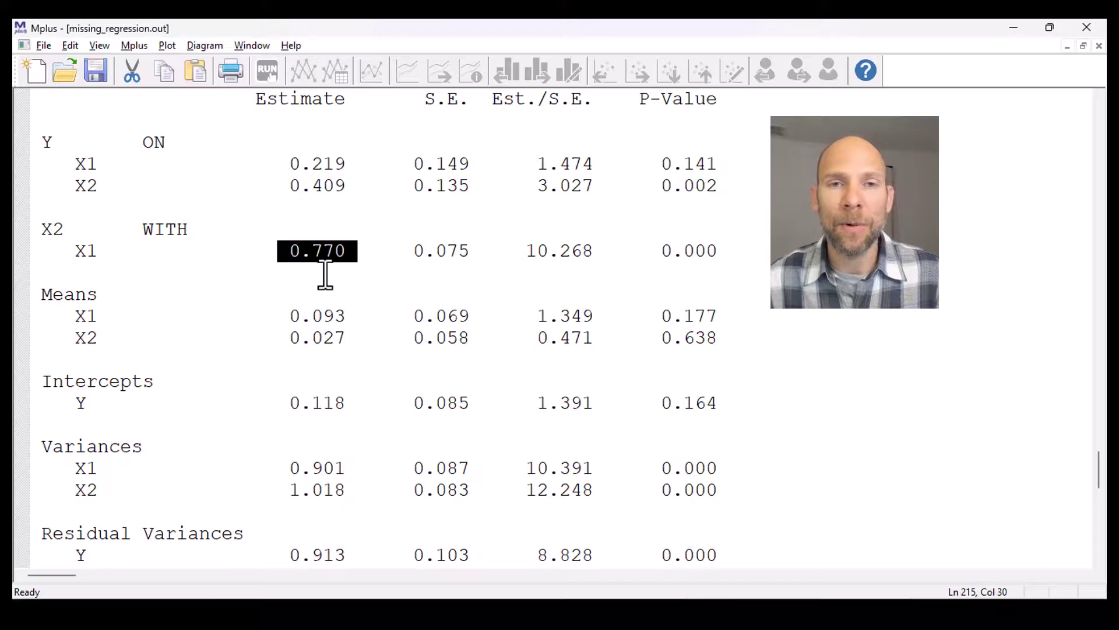
pyautogui.moveTo(412, 250); pyautogui.dragTo(719, 256)
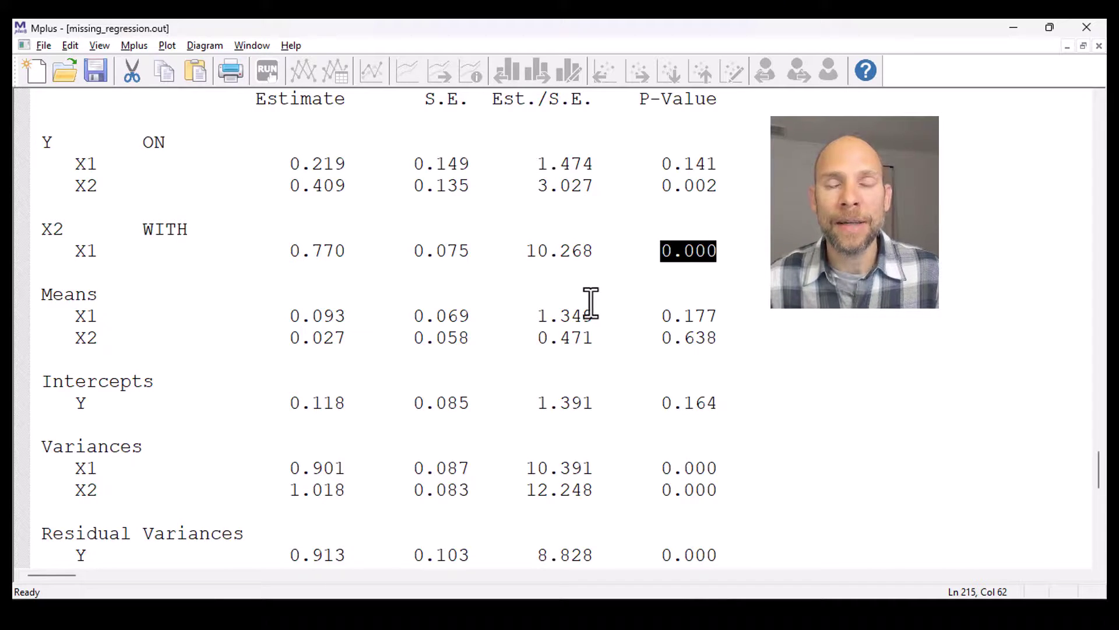
pyautogui.moveTo(285, 252); pyautogui.dragTo(369, 252)
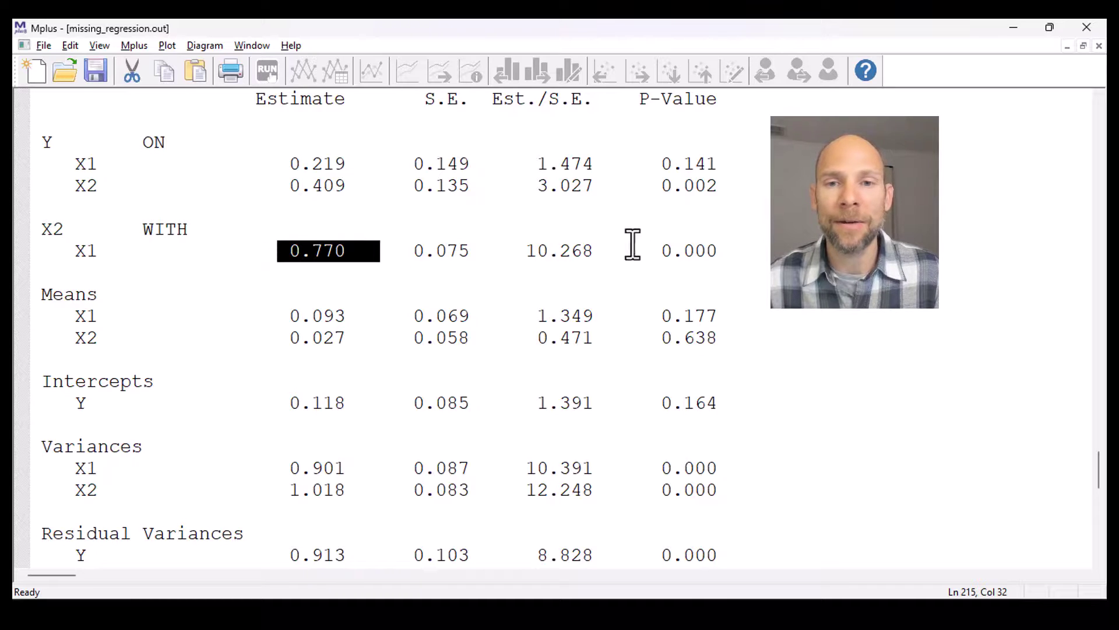
pyautogui.moveTo(725, 252); pyautogui.dragTo(659, 251)
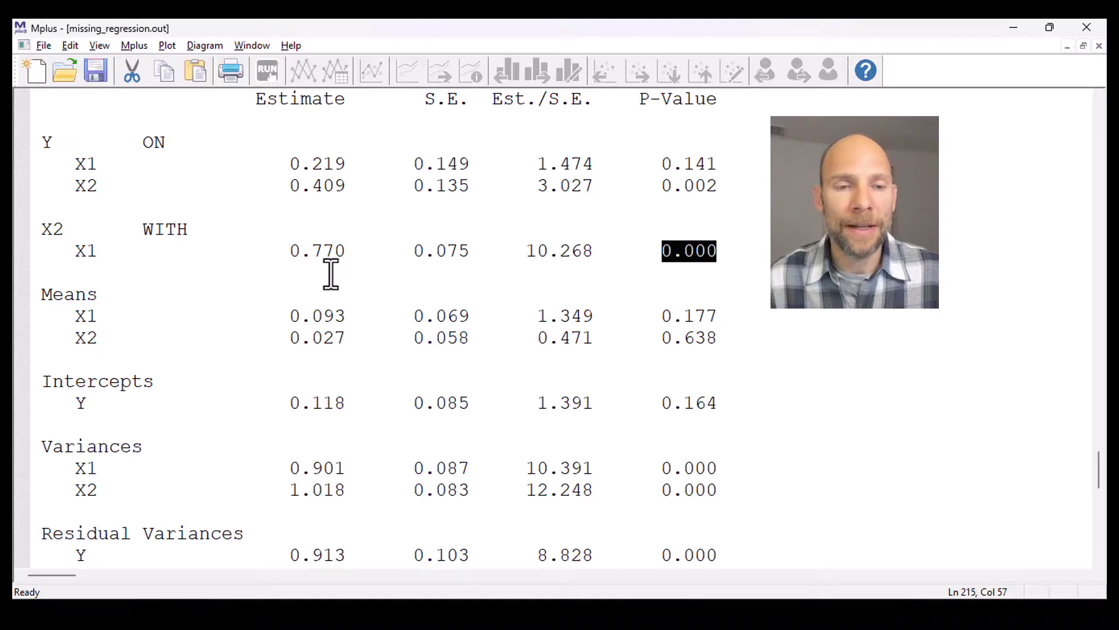
# Look through the estimated means and variances of X1 and X2 and the intercept and residual variance of Y.
pyautogui.moveTo(290, 316); pyautogui.dragTo(344, 338)
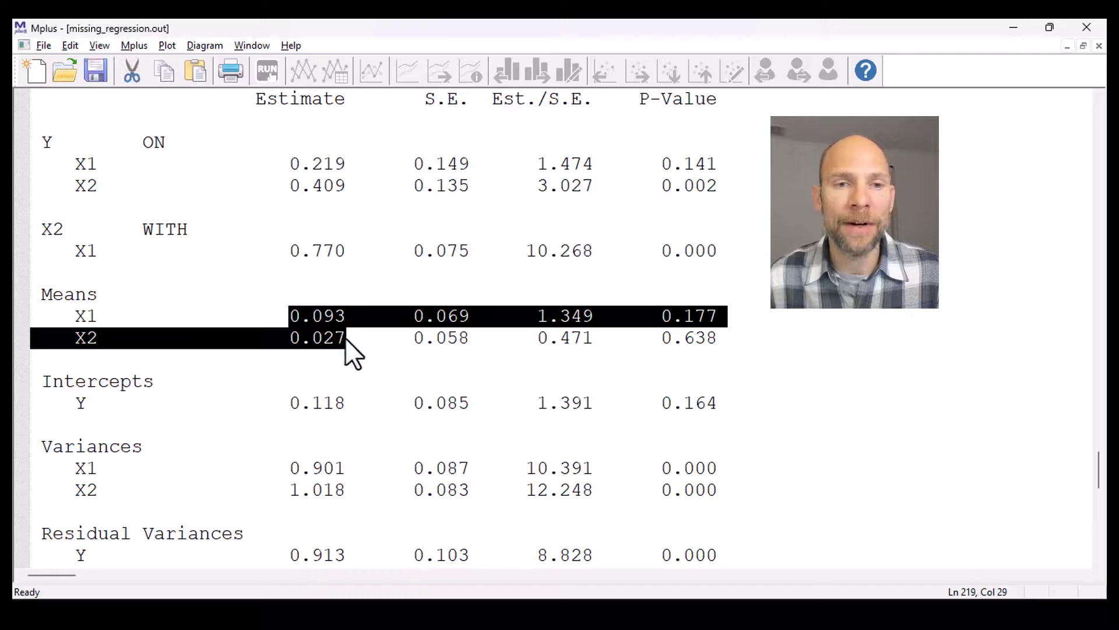
pyautogui.scroll(-2, 349, 344)
pyautogui.moveTo(282, 274); pyautogui.dragTo(336, 278)
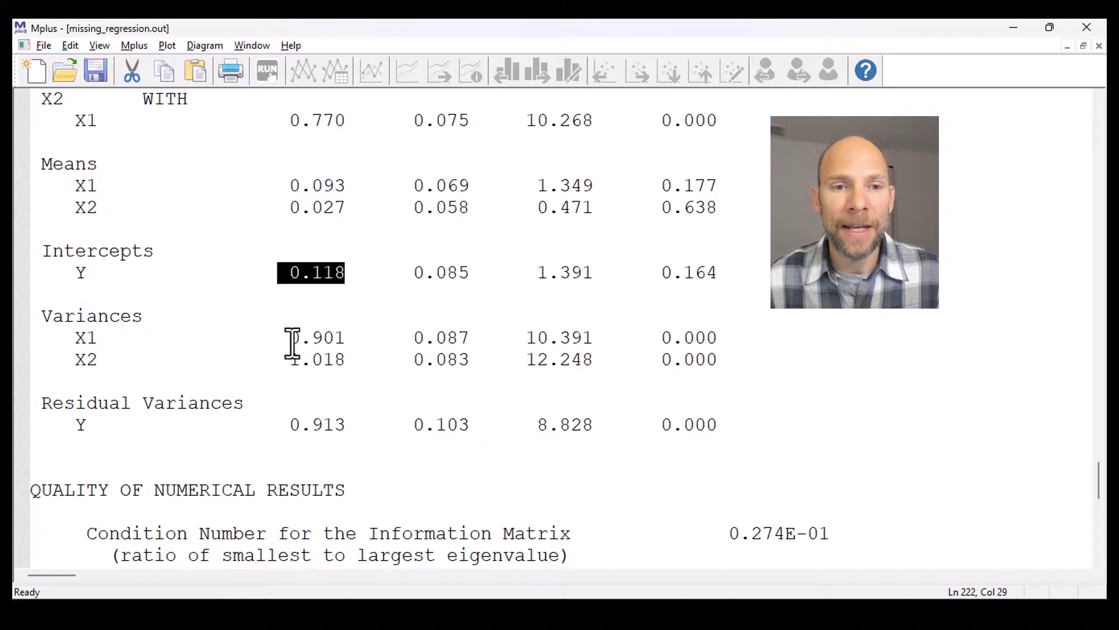
pyautogui.moveTo(291, 340); pyautogui.dragTo(350, 360)
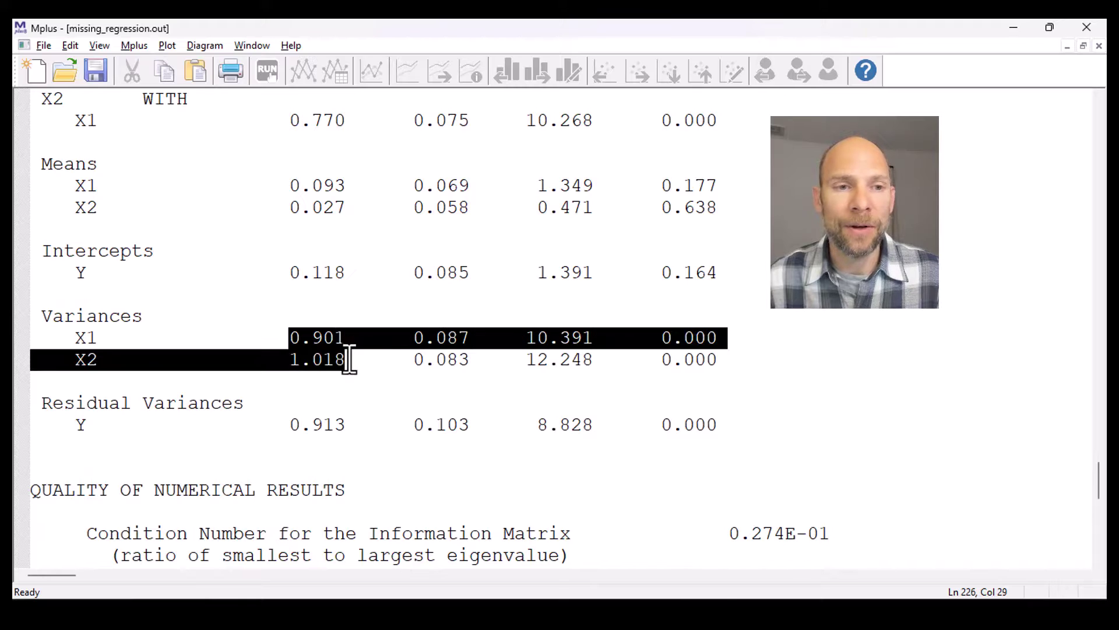
pyautogui.moveTo(286, 424); pyautogui.dragTo(341, 421)
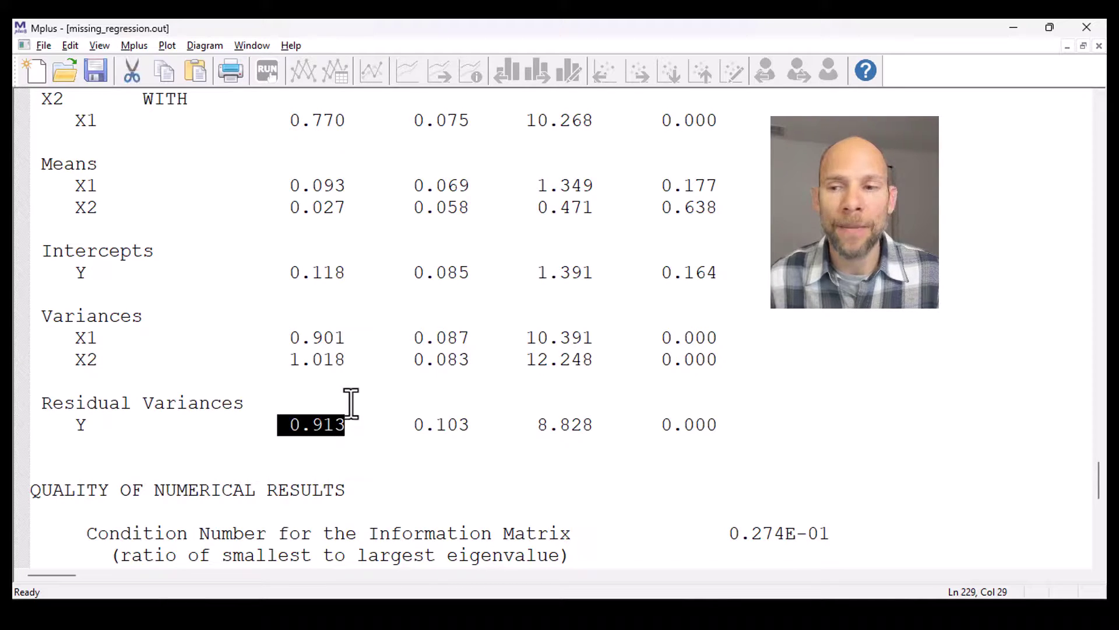
# Return to the start of the model results and highlight the Y ON and X2 WITH blocks for review.
pyautogui.scroll(-2, 352, 389)
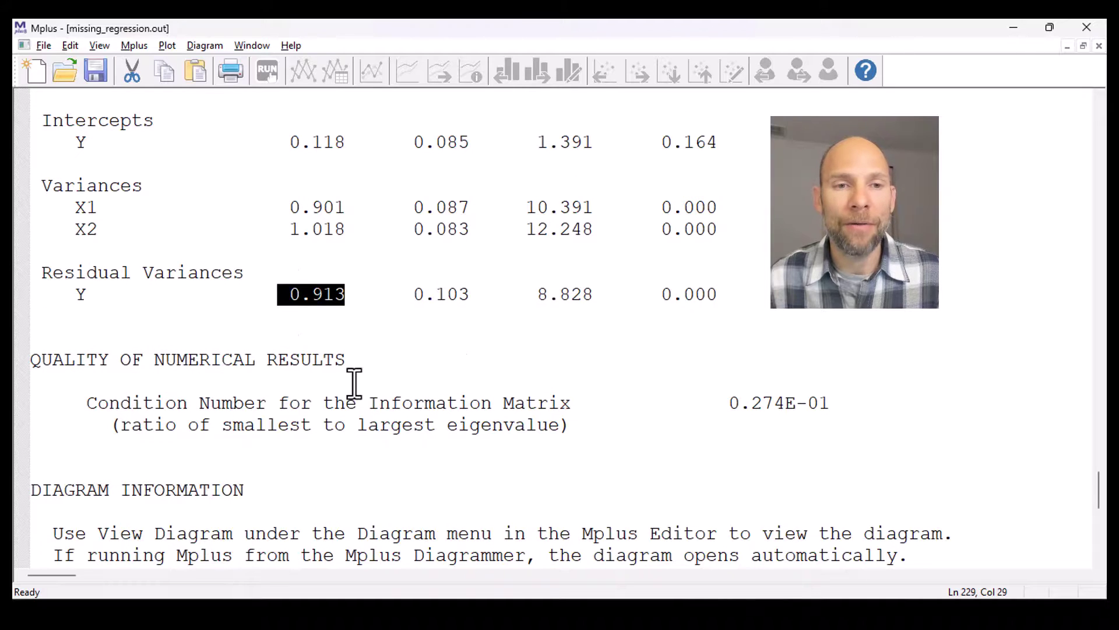
pyautogui.scroll(4, 353, 386)
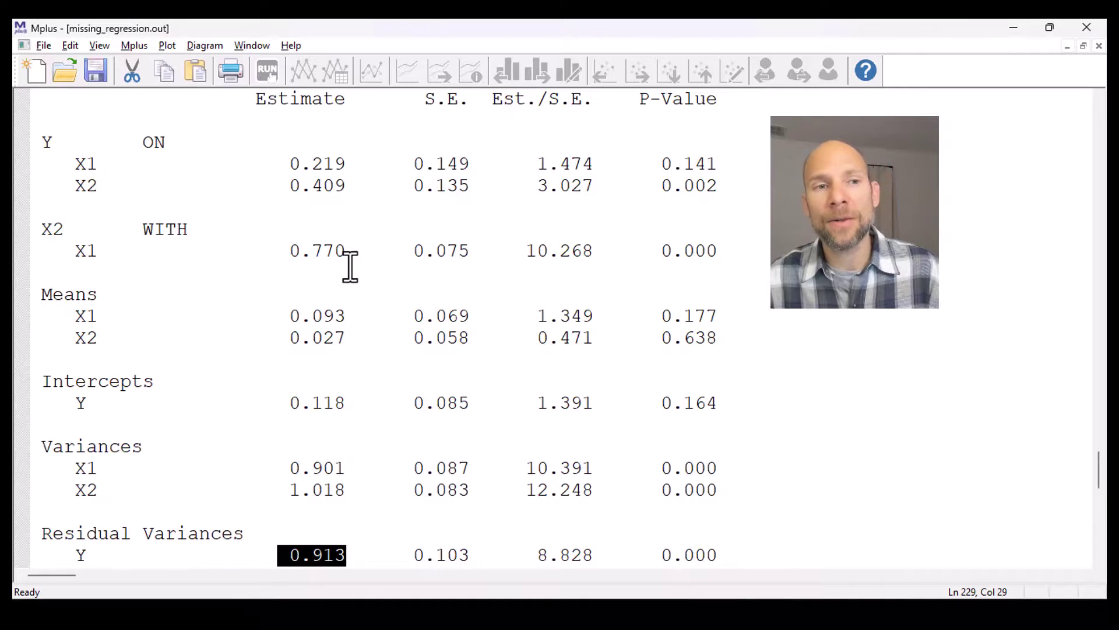
pyautogui.scroll(2, 352, 268)
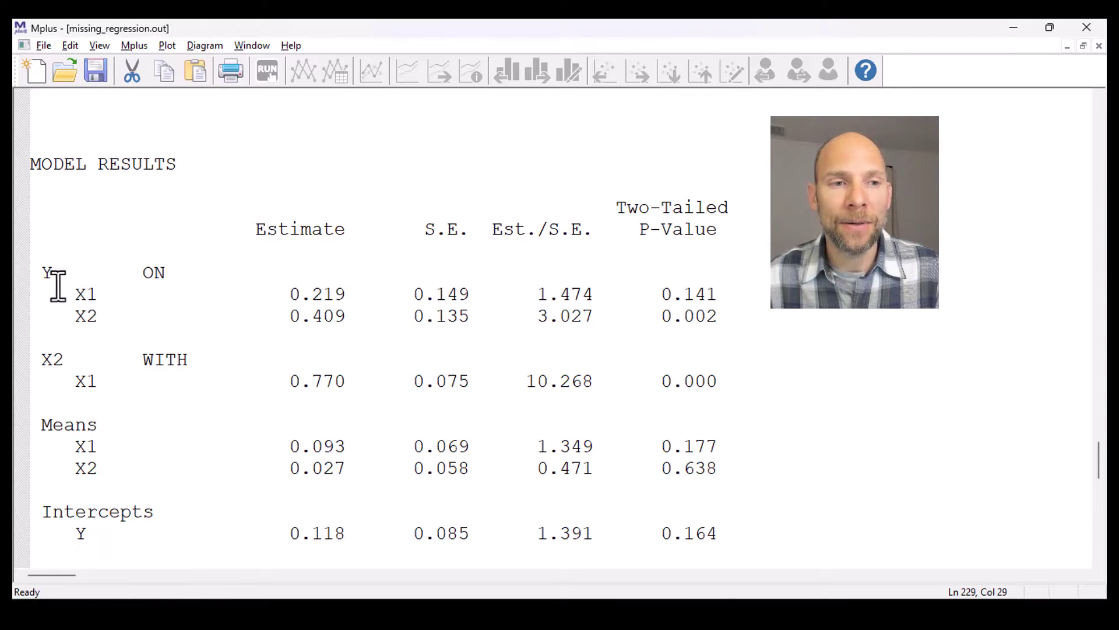
pyautogui.moveTo(42, 274); pyautogui.dragTo(744, 412)
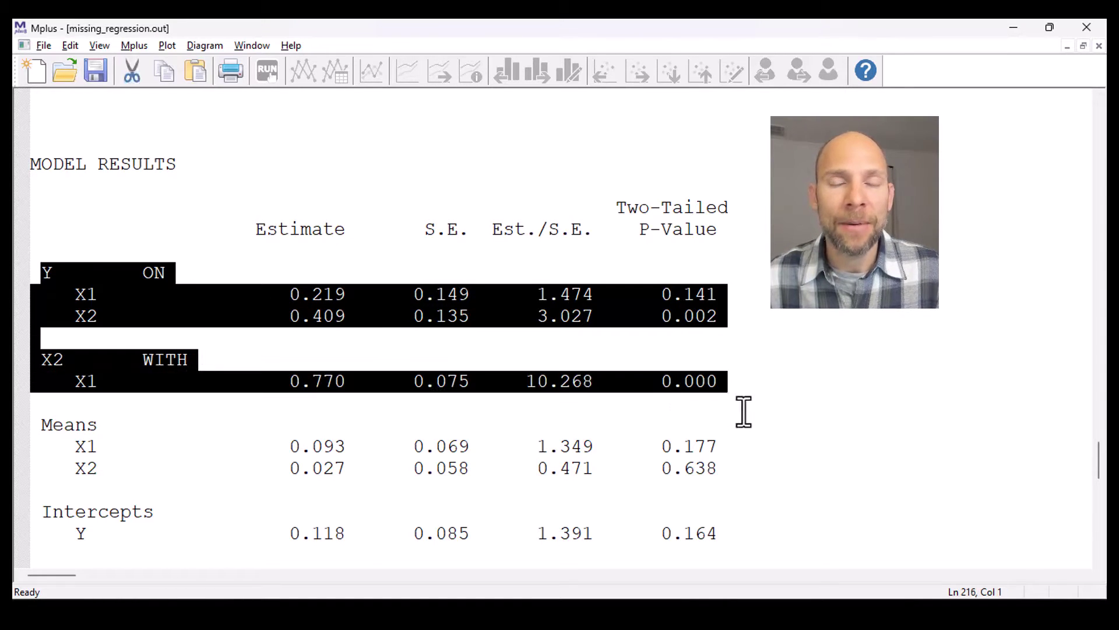